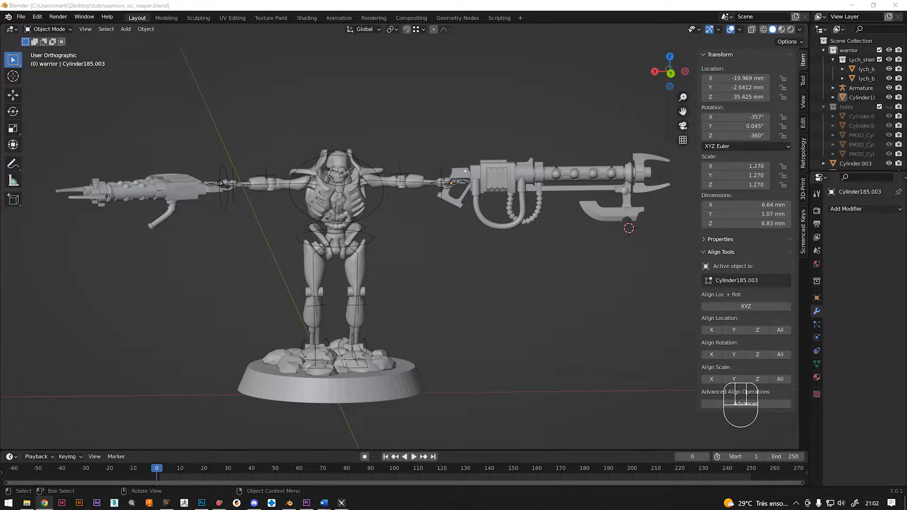
Step: Try resizing the grip of the rifle in the warrior's hand with the Scale tool
left_click(465, 171)
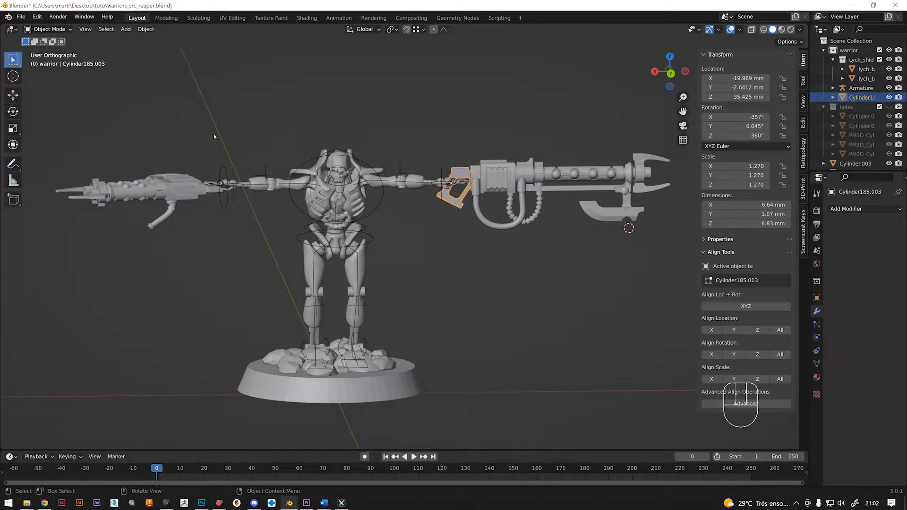
left_click(14, 128)
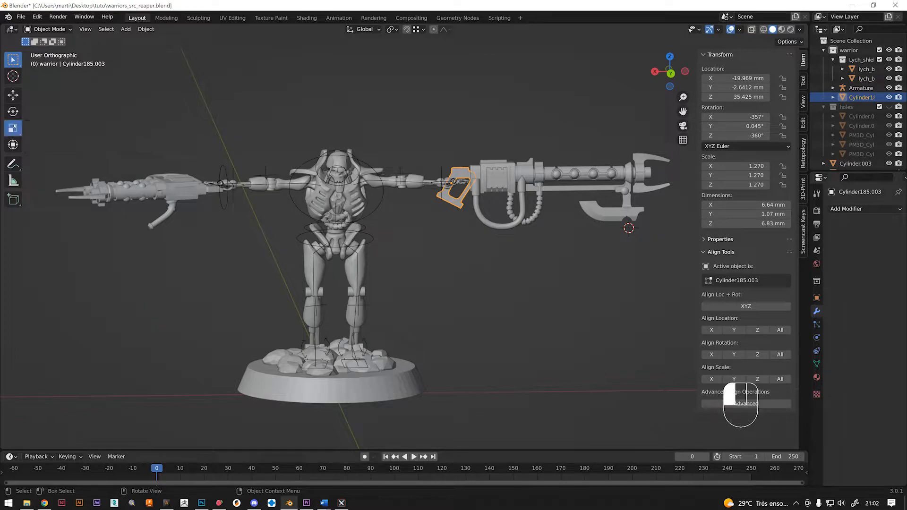
scroll(468, 195, "up", 4)
middle_click_drag(413, 156, 445, 185)
scroll(445, 185, "up", 4)
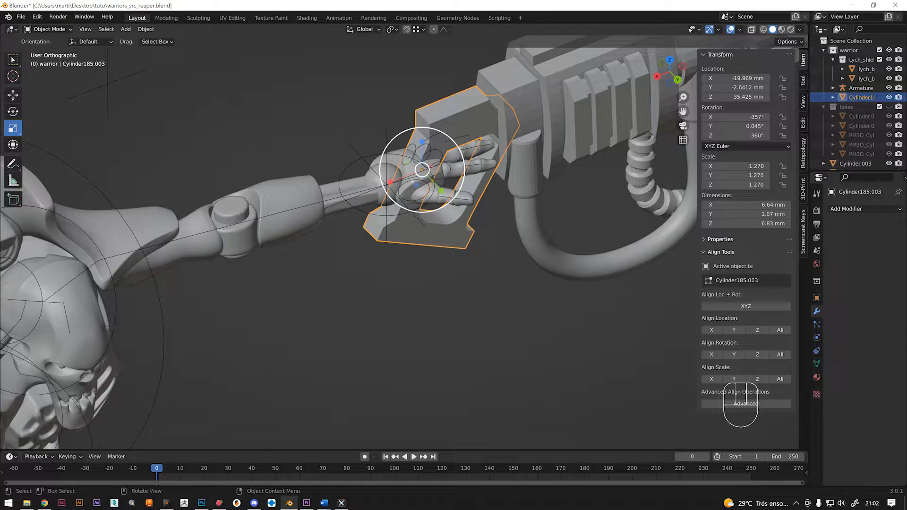
scroll(408, 175, "down", 5)
left_click_drag(399, 176, 434, 163)
right_click(401, 183)
right_click(406, 192)
right_click(428, 171)
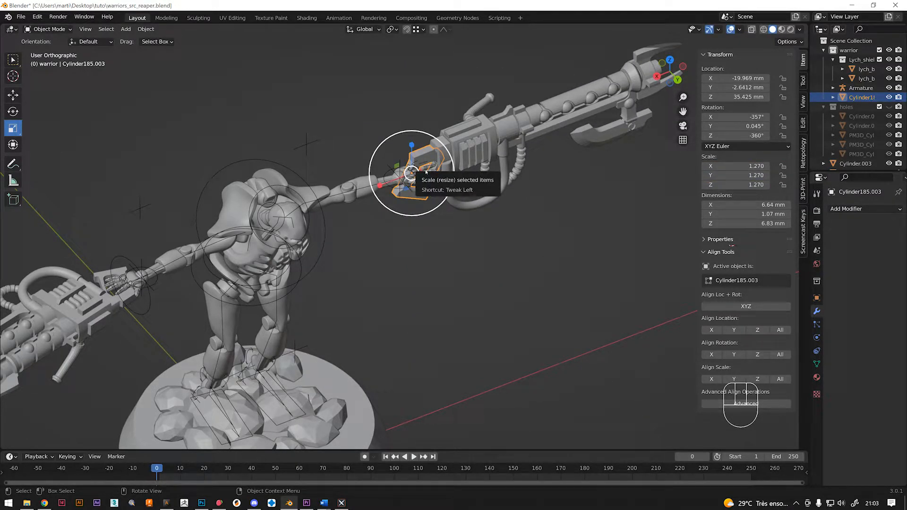
mouse_move(434, 140)
left_mouse_down()
mouse_move(439, 117)
mouse_move(425, 141)
left_mouse_up()
right_click(425, 141)
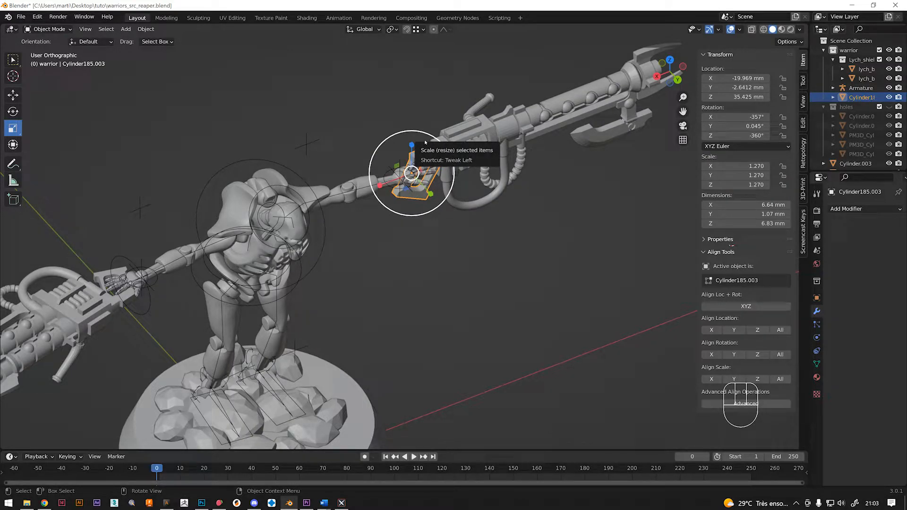
Step: Try resizing the round base under the warrior with the Scale tool
middle_click_drag(424, 142, 354, 287)
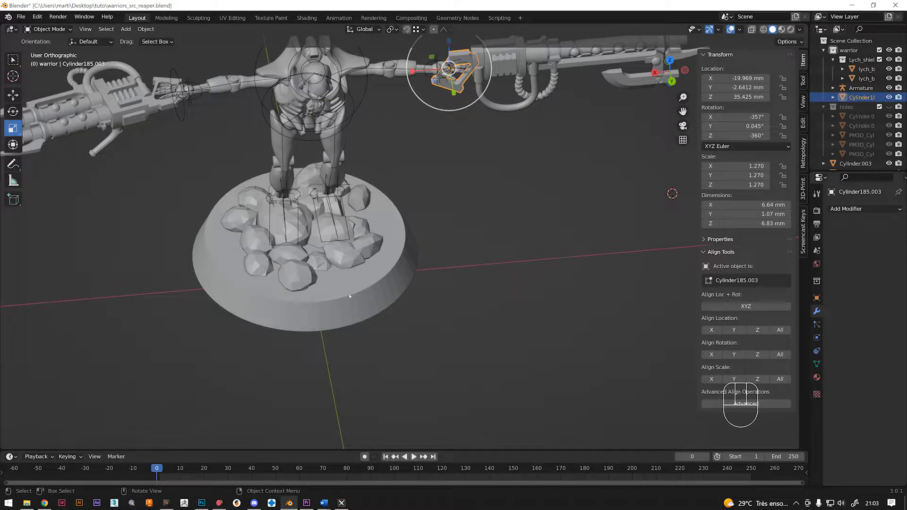
left_click(348, 297)
scroll(336, 298, "up", 3)
middle_click_drag(270, 240, 312, 260)
scroll(312, 260, "down", 4)
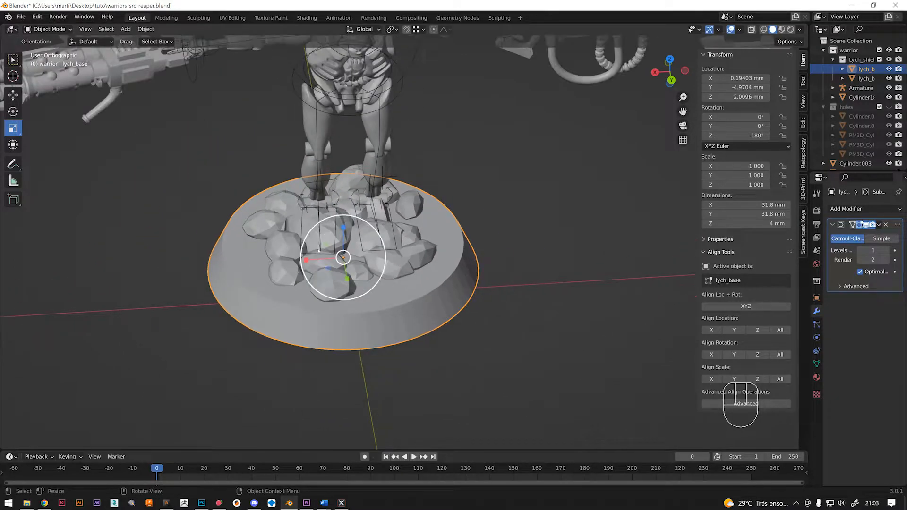
mouse_move(324, 260)
left_mouse_down()
mouse_move(314, 271)
mouse_move(327, 269)
mouse_move(312, 273)
mouse_move(320, 271)
left_mouse_up()
right_click(323, 273)
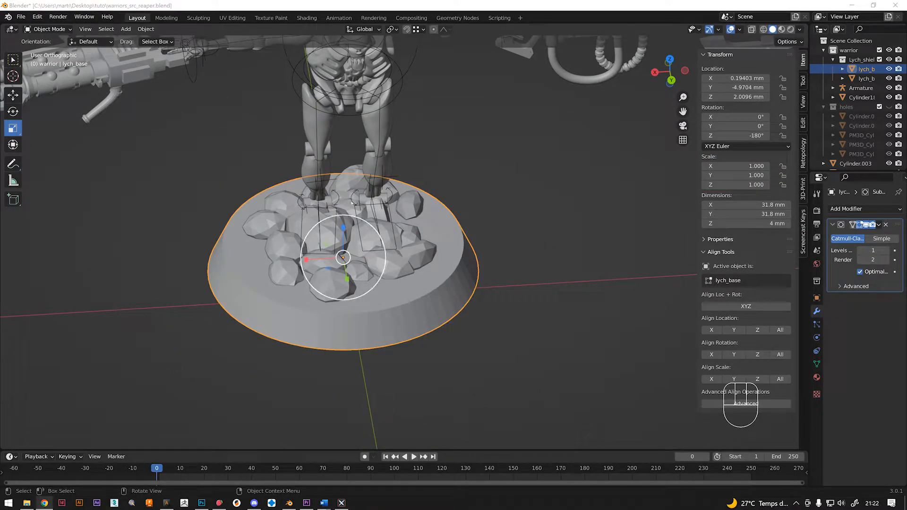
Step: Try scaling the warrior's skull head uniformly and along the global X, Y and Z axes
scroll(343, 207, "down", 3)
middle_click_drag(342, 189, 331, 239)
scroll(337, 151, "up", 5)
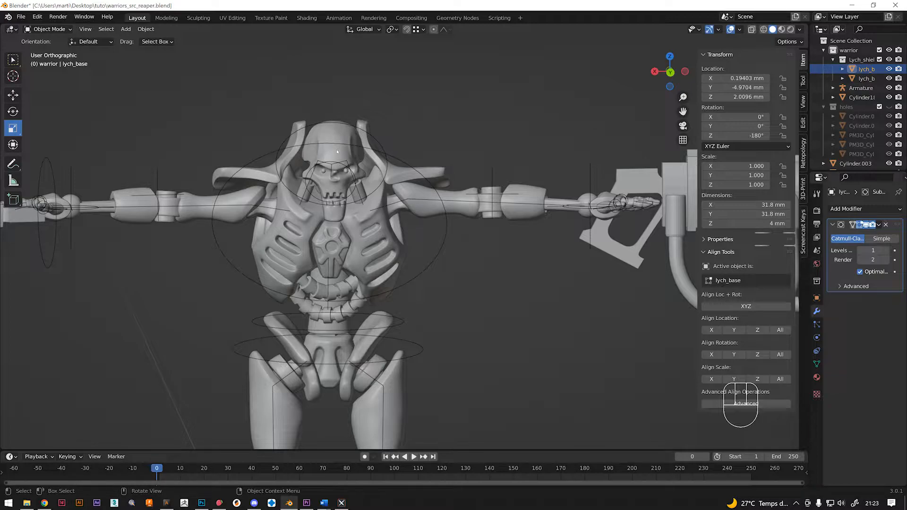
scroll(337, 151, "up", 2)
left_click(330, 159)
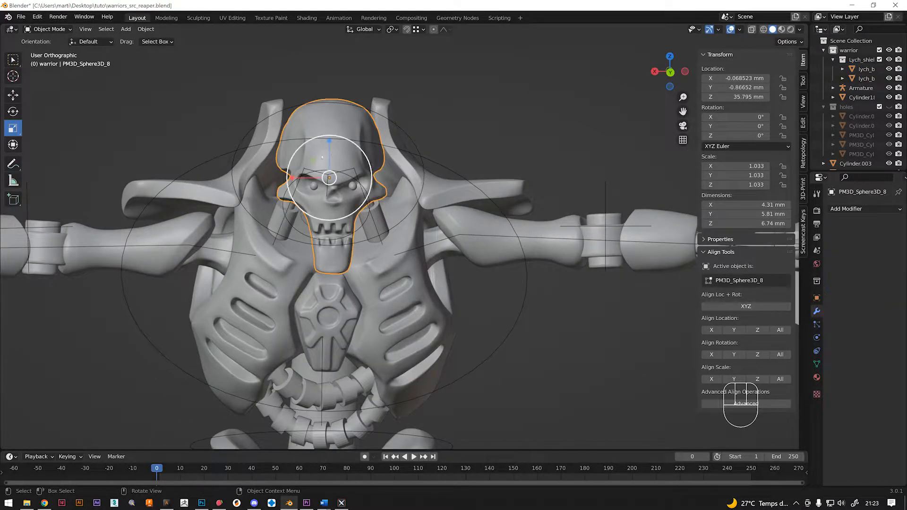
scroll(330, 158, "up", 2)
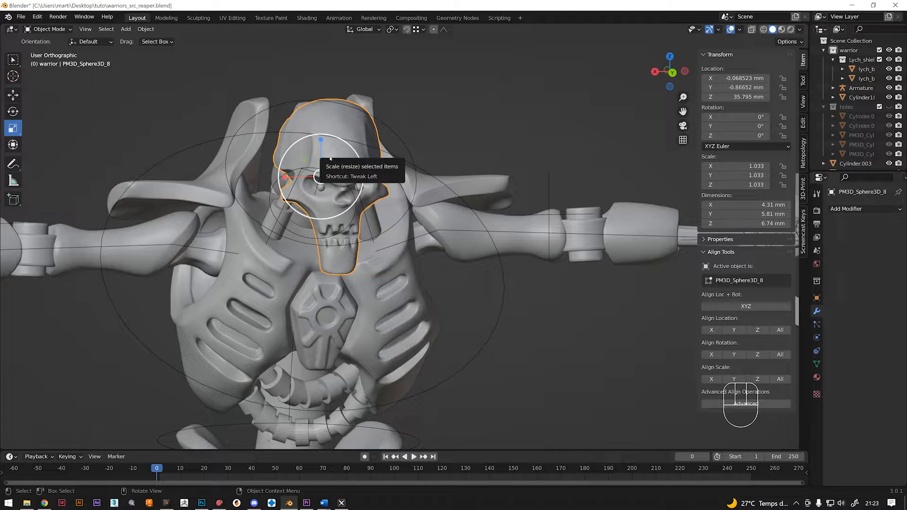
left_click_drag(331, 158, 364, 154)
scroll(373, 165, "down", 4)
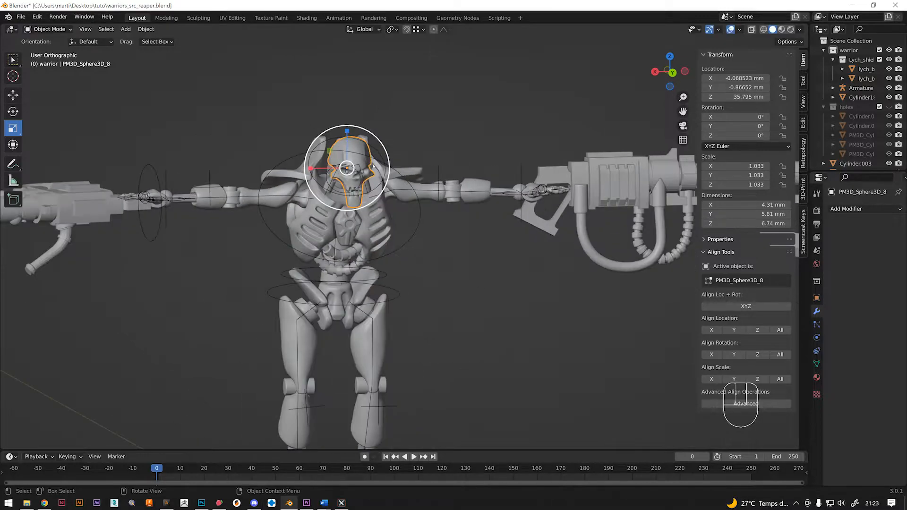
middle_click_drag(382, 174, 385, 181)
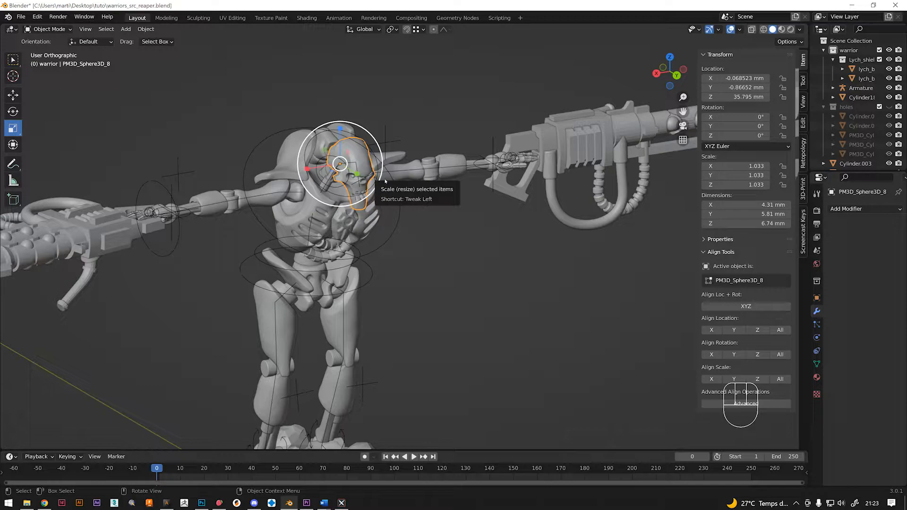
key("s")
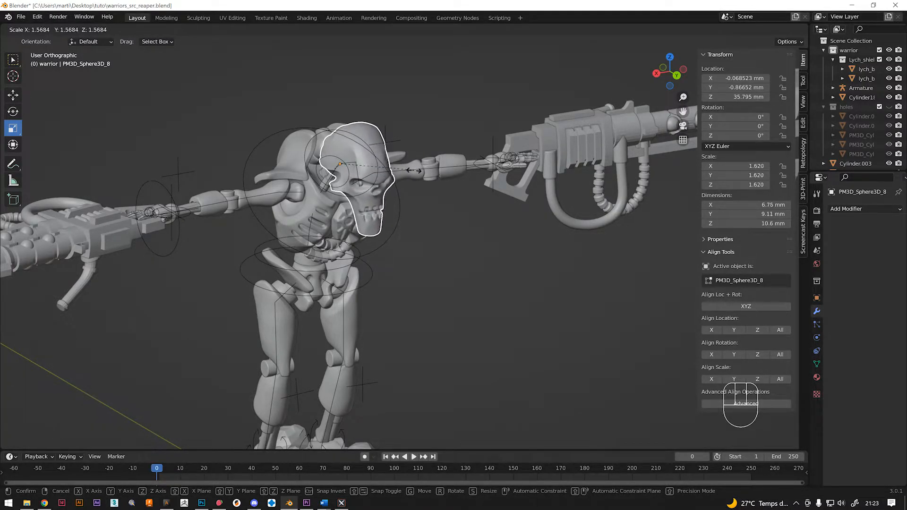
key("x")
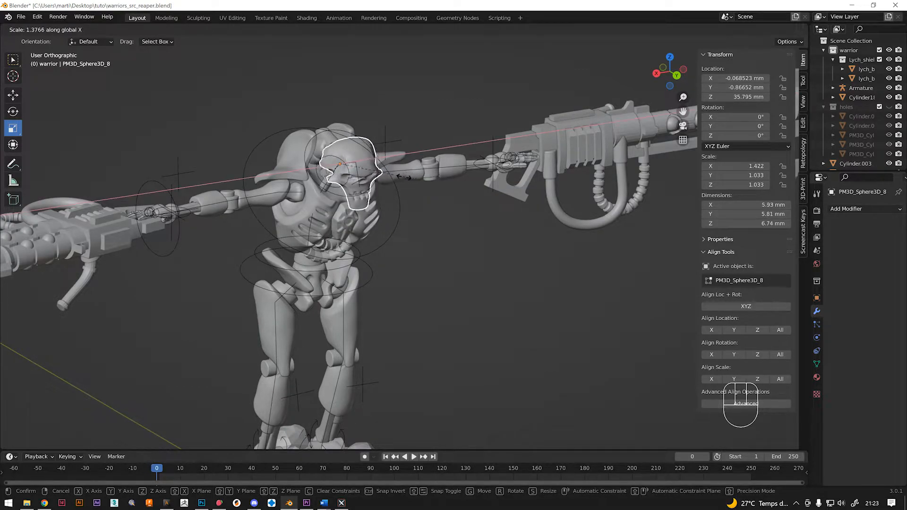
key("y")
key("z")
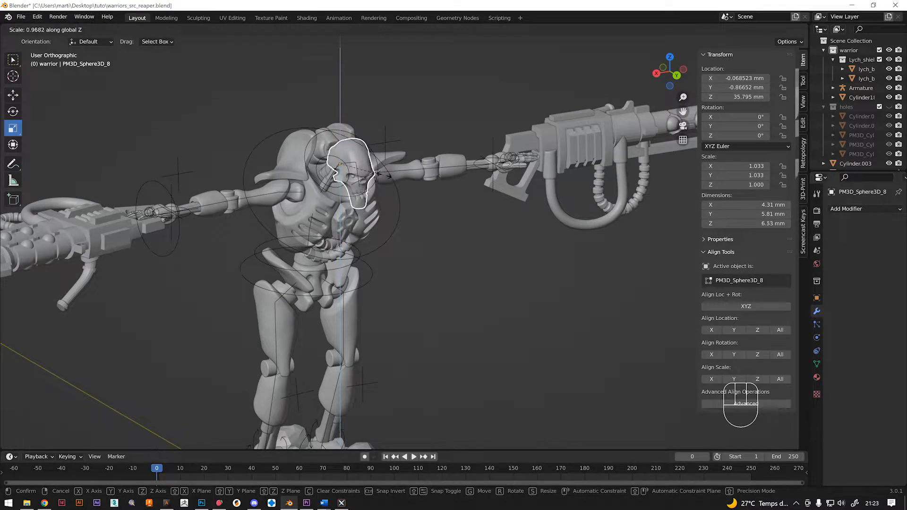
key("y")
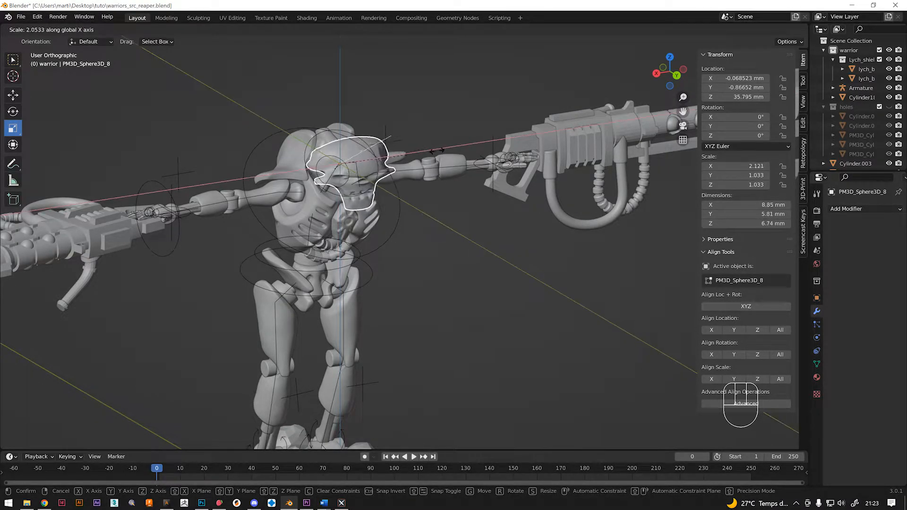
key("z")
right_click(362, 224)
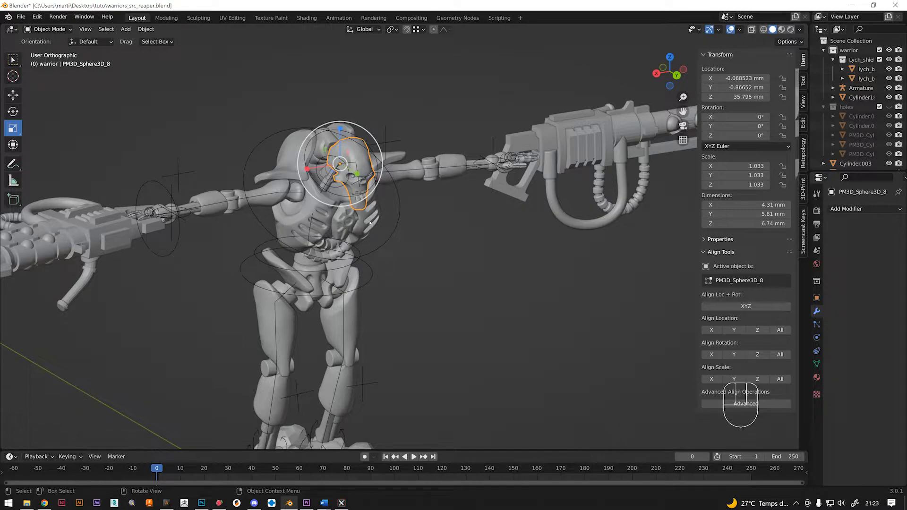
mouse_move(370, 223)
middle_mouse_down()
mouse_move(411, 217)
mouse_move(369, 213)
middle_mouse_up()
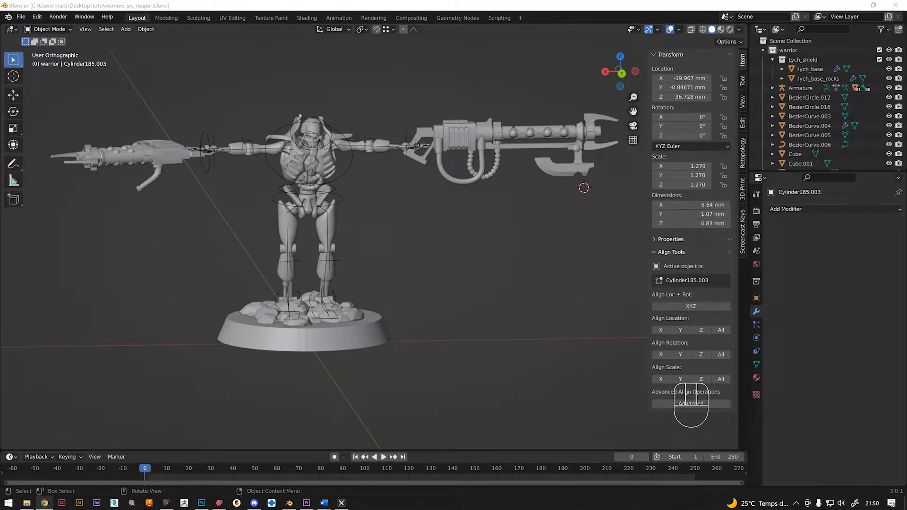
left_click(307, 127)
scroll(314, 132, "up", 3)
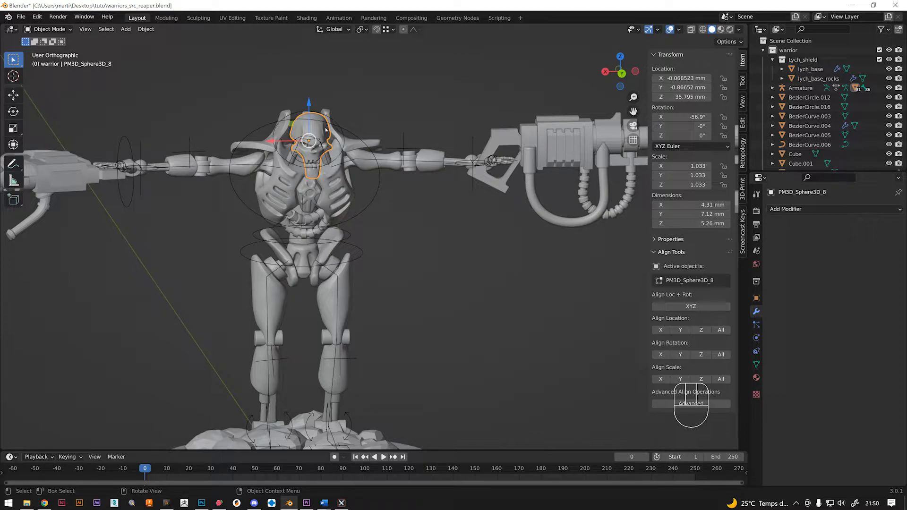
scroll(325, 129, "down", 3)
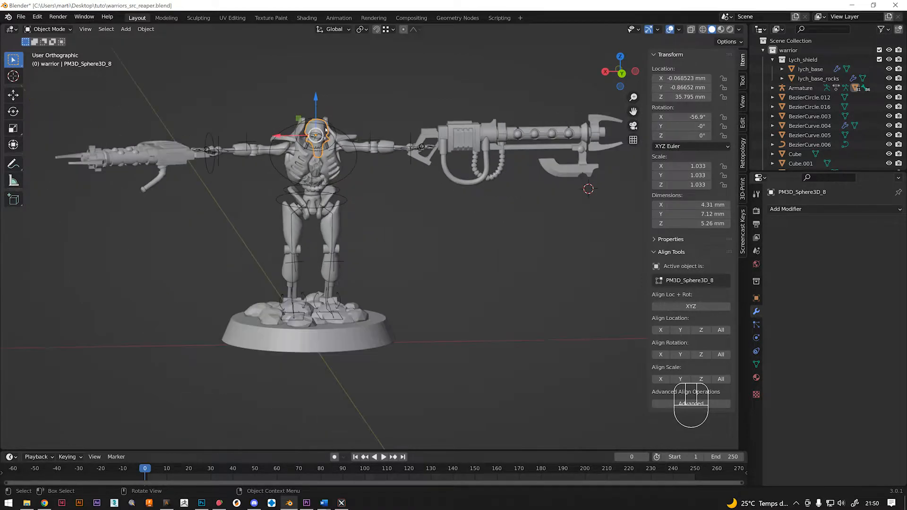
left_click(196, 95)
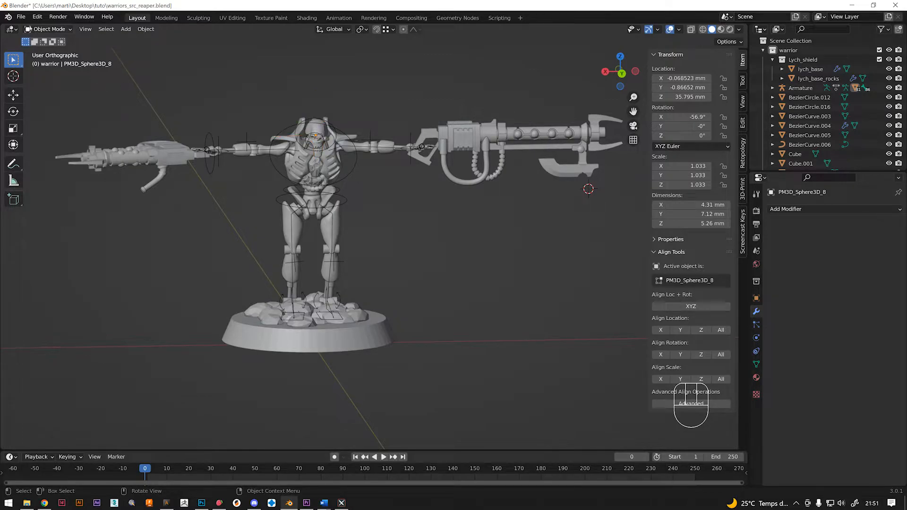
Step: Import the STL file lokhust lord_src_head.stl from the tuto folder
left_click(21, 18)
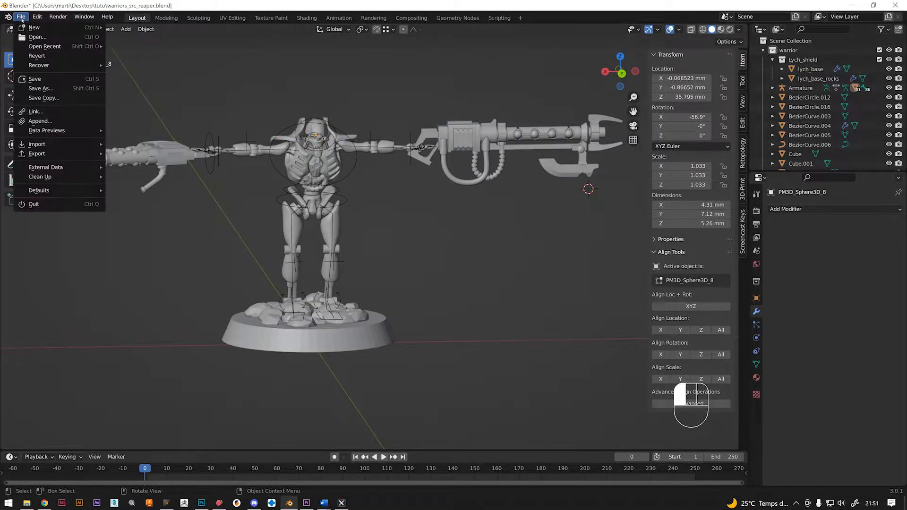
mouse_move(37, 145)
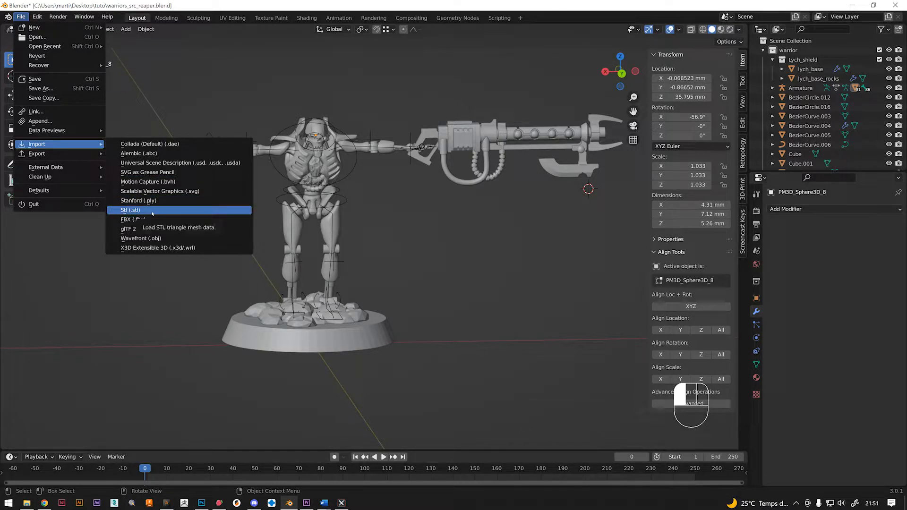
left_click(147, 211)
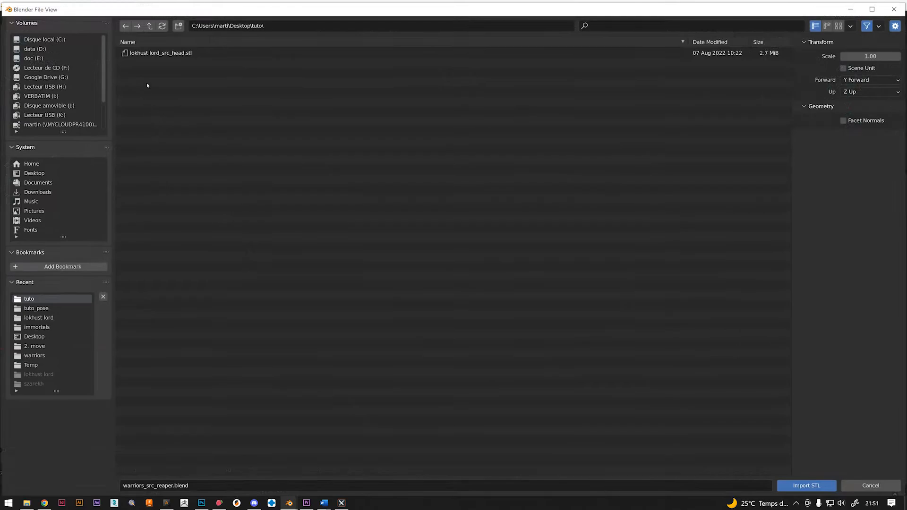
left_click(154, 53)
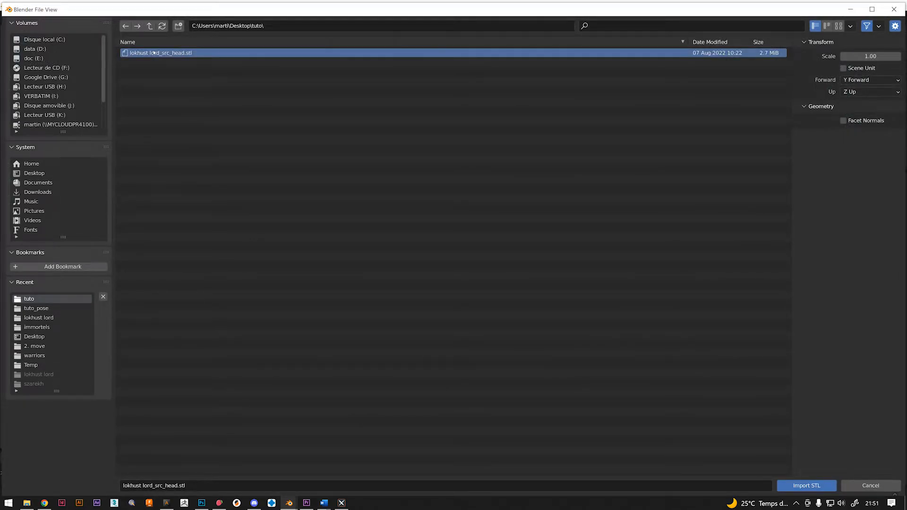
double_click(154, 53)
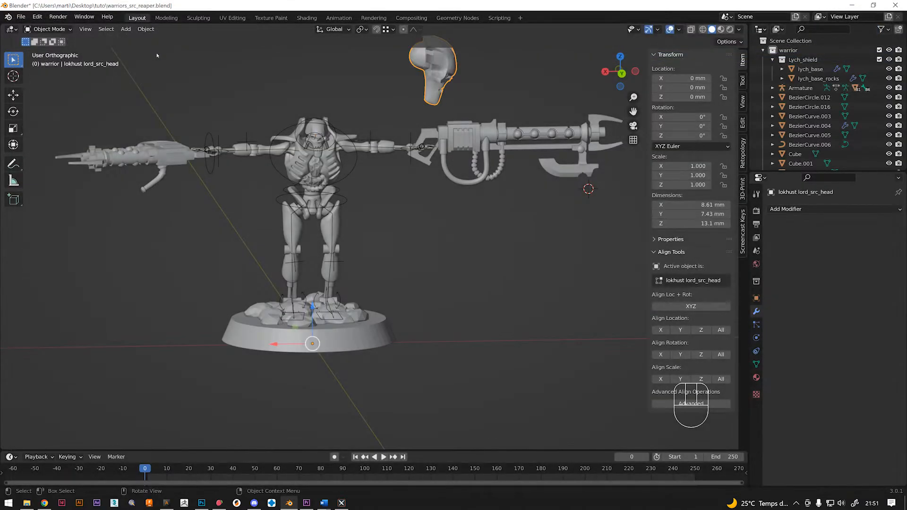
Step: Put the warrior's armature in Pose Mode, select all bones and apply the saved pose Armature.001 in the Animation workspace
middle_click_drag(409, 105, 331, 179)
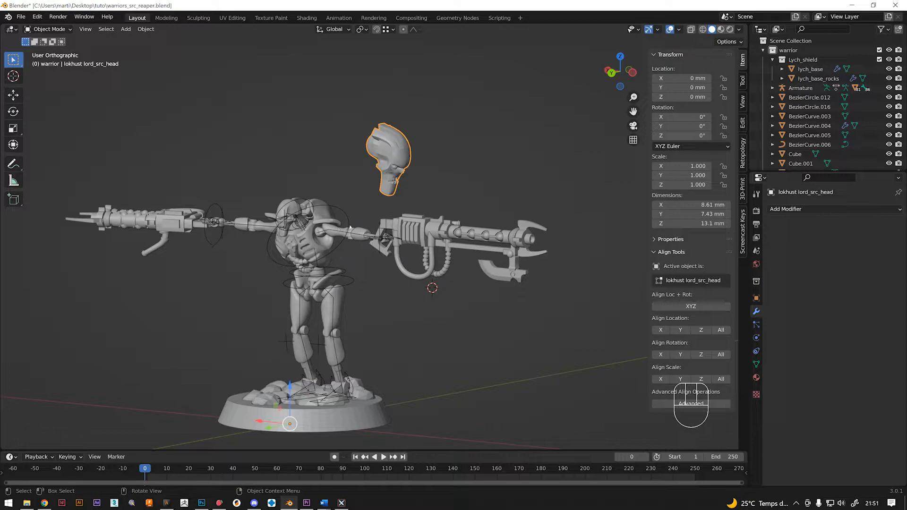
left_click(355, 276)
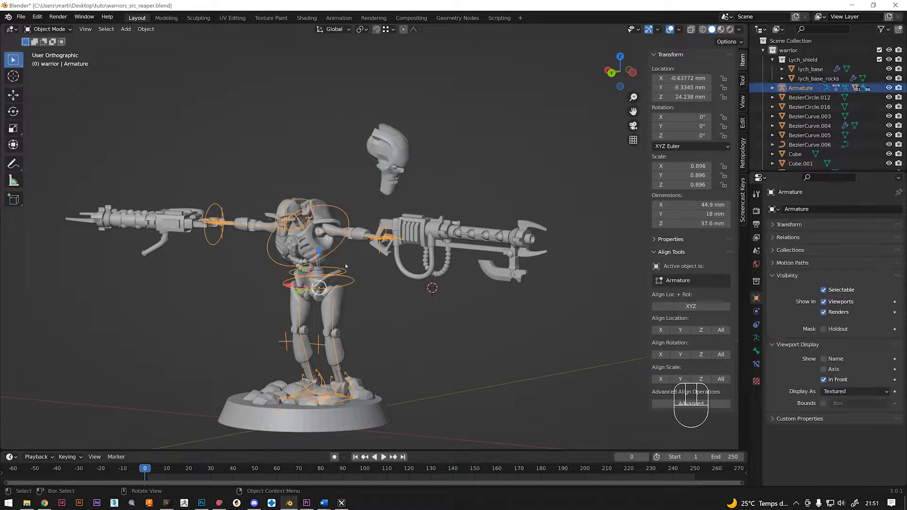
middle_click_drag(356, 277, 379, 268)
key("ctrl+Tab")
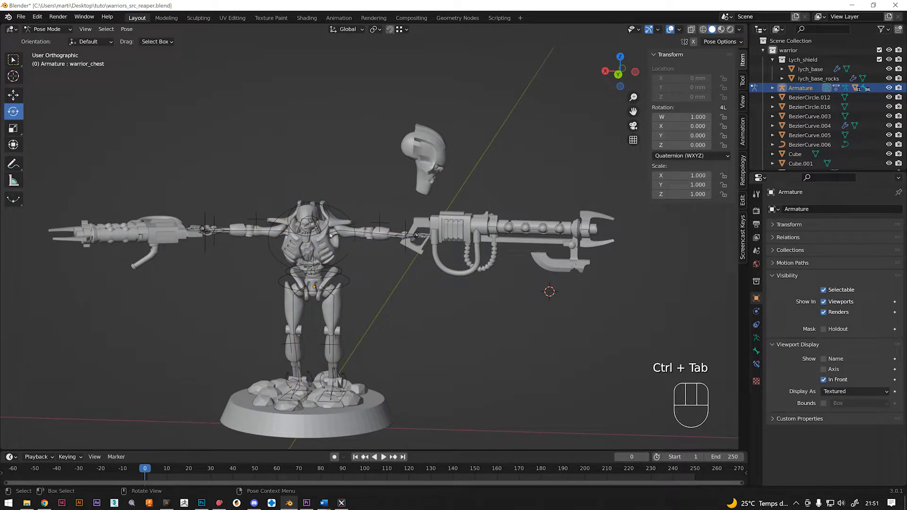
key("a")
left_click(338, 17)
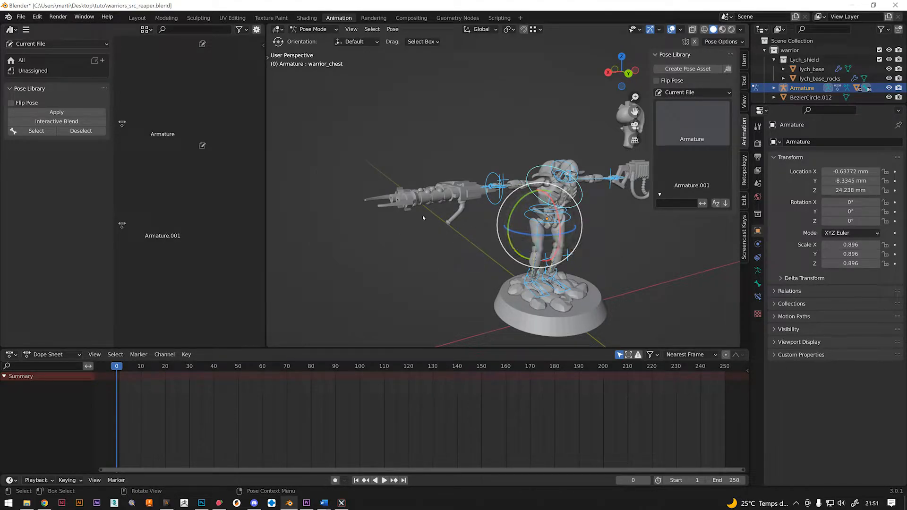
right_click(164, 141)
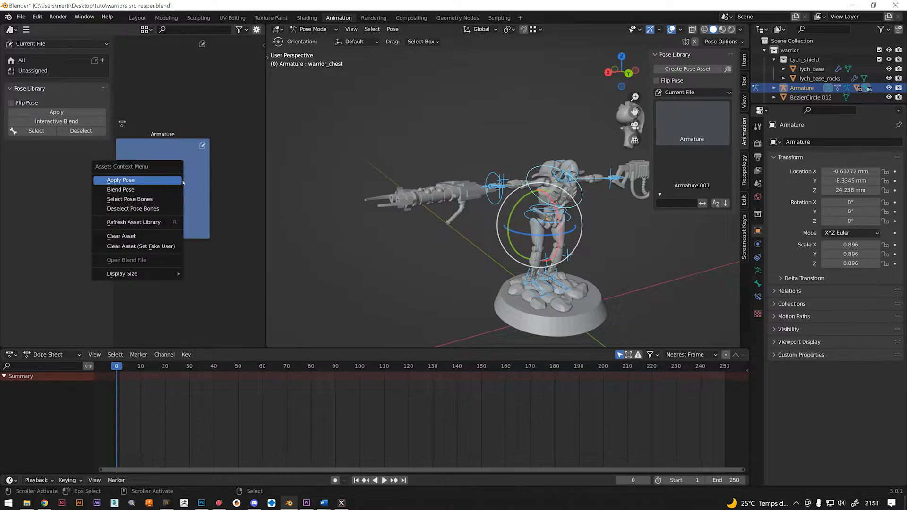
left_click(178, 183)
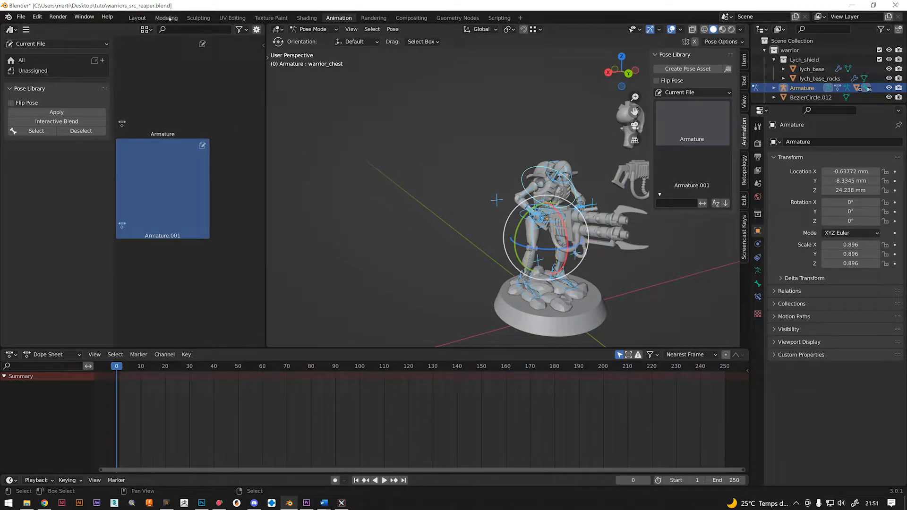
Step: Return the armature to Object Mode in the Modeling workspace
key("ctrl+Tab")
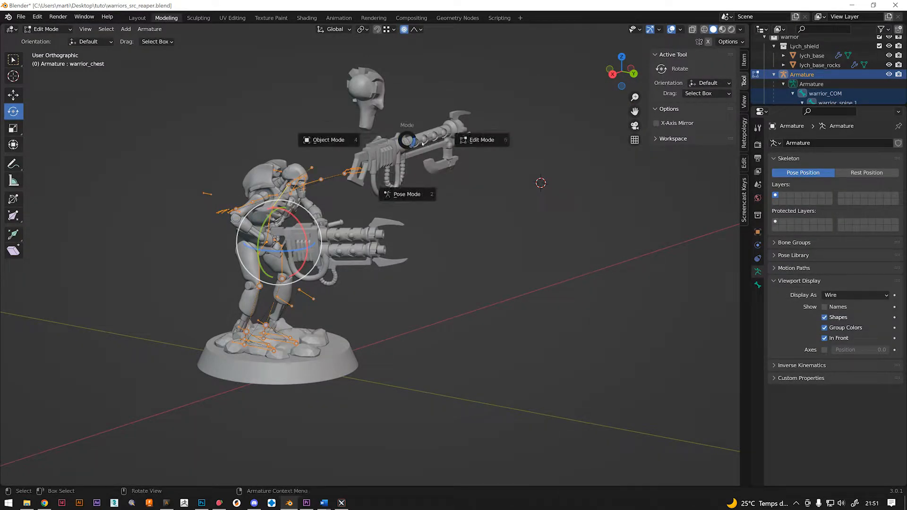
left_click(331, 149)
left_click(324, 145)
middle_click_drag(324, 146, 279, 165)
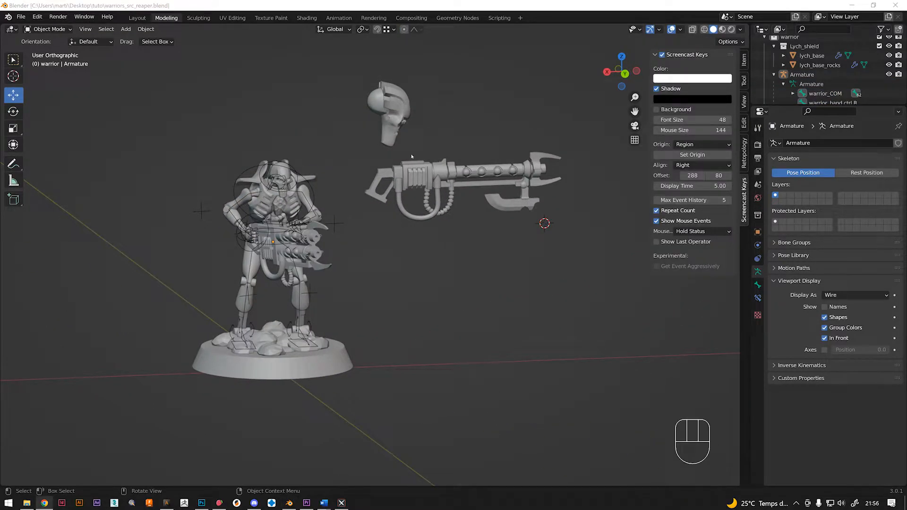
Step: Select the imported lokhust lord head above the gun and activate the Rotate tool for it
scroll(392, 125, "up", 2)
middle_click_drag(393, 117, 363, 138)
left_click(381, 106)
middle_click_drag(289, 142, 268, 206)
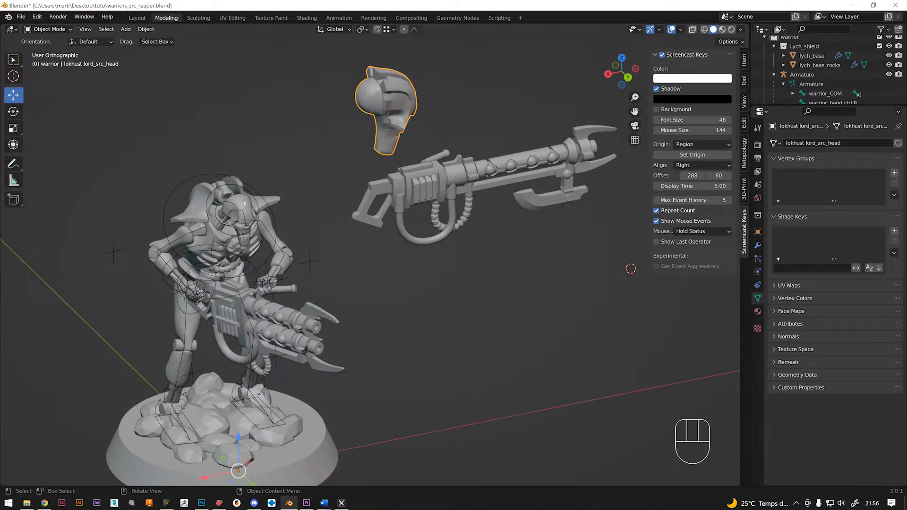
scroll(245, 214, "down", 2)
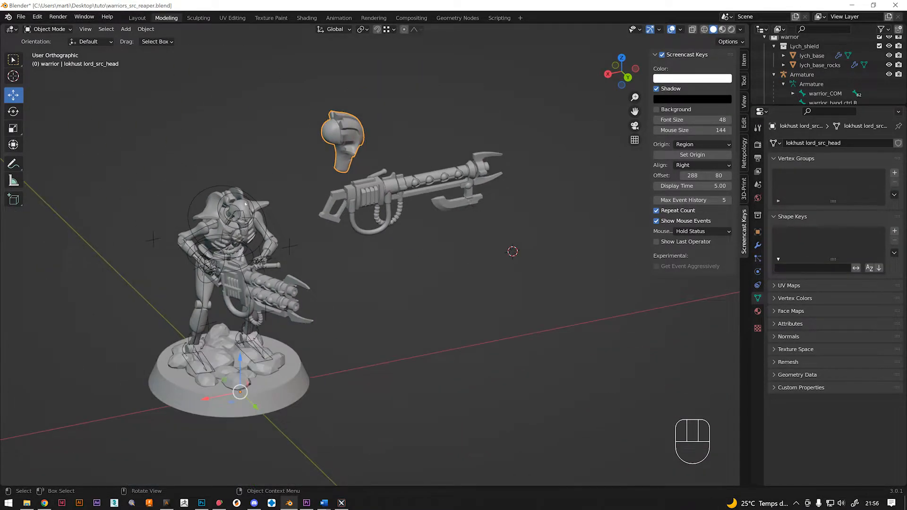
middle_click_drag(346, 157, 341, 137)
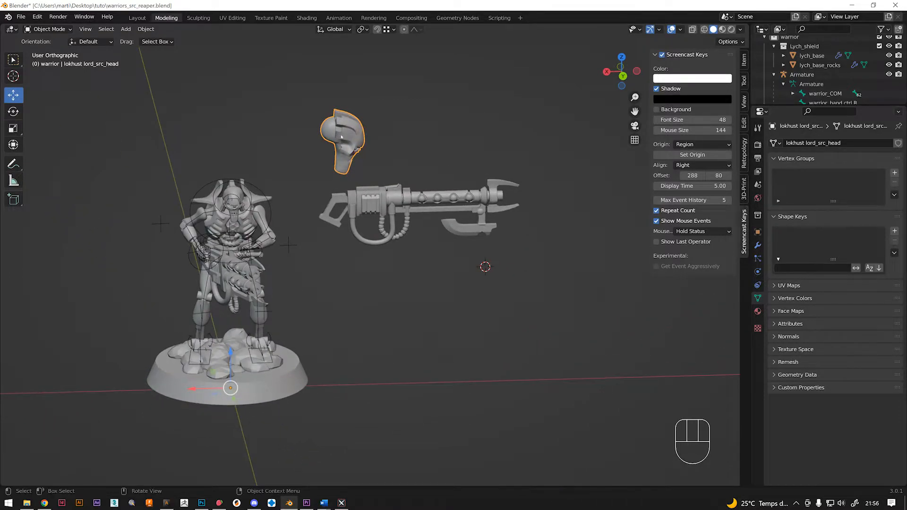
left_click(13, 111)
Step: Examine where the imported head's origin lies by inspecting the rotation gizmo around and beneath the warrior's base
scroll(260, 371, "up", 2)
scroll(259, 370, "down", 2)
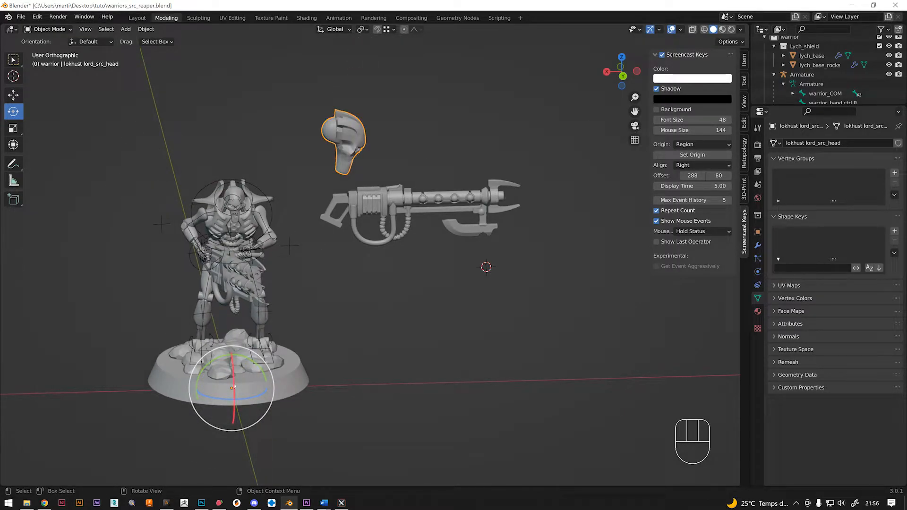
scroll(234, 386, "up", 3)
middle_click_drag(224, 392, 242, 401)
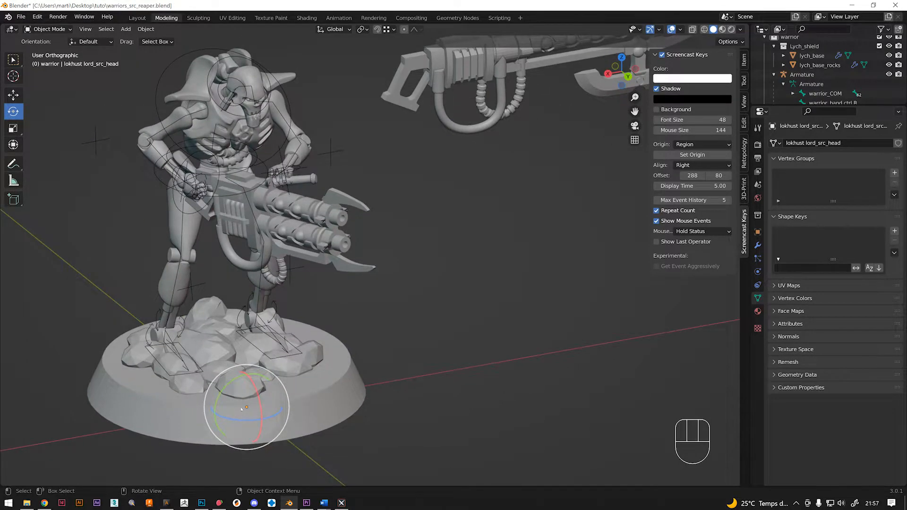
scroll(241, 409, "up", 4)
middle_click_drag(252, 404, 209, 302)
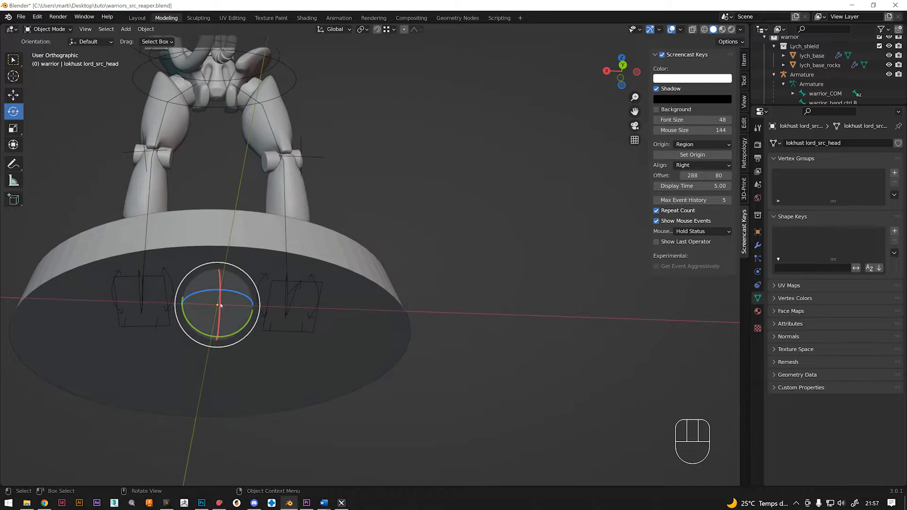
scroll(211, 299, "down", 6)
middle_click_drag(350, 94, 367, 162)
middle_click_drag(320, 196, 350, 322, "shift")
middle_click_drag(349, 322, 313, 285)
scroll(302, 347, "up", 1)
Step: Try rotating the imported head around its distant origin at the warrior's base
left_click_drag(297, 367, 278, 333)
key("y")
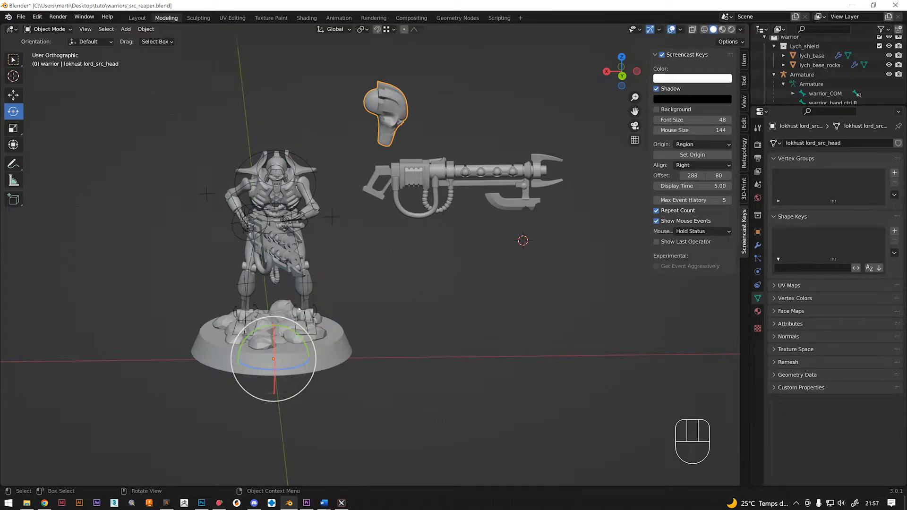
scroll(289, 368, "up", 1)
left_click_drag(290, 370, 272, 366)
right_click(272, 366)
scroll(279, 352, "down", 1)
middle_click_drag(279, 352, 311, 259)
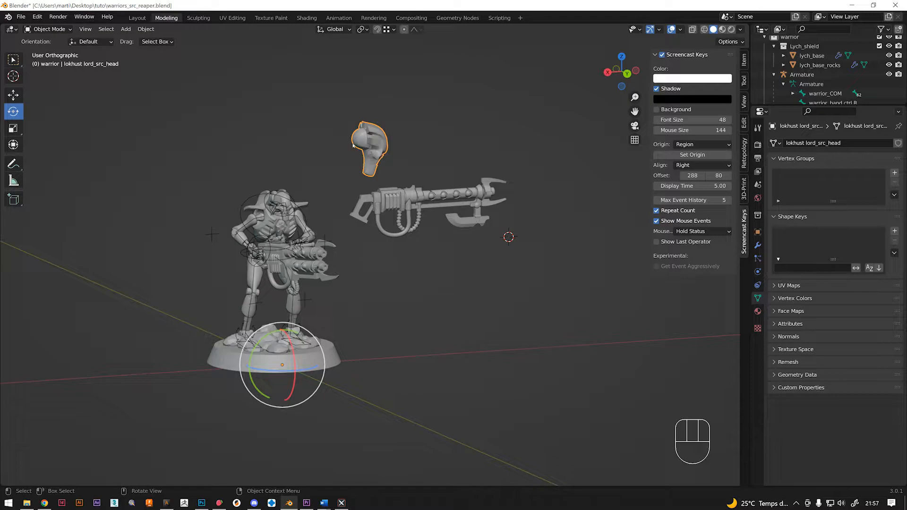
Step: Set the imported head's origin to its Center of Mass (Volume)
left_click(146, 29)
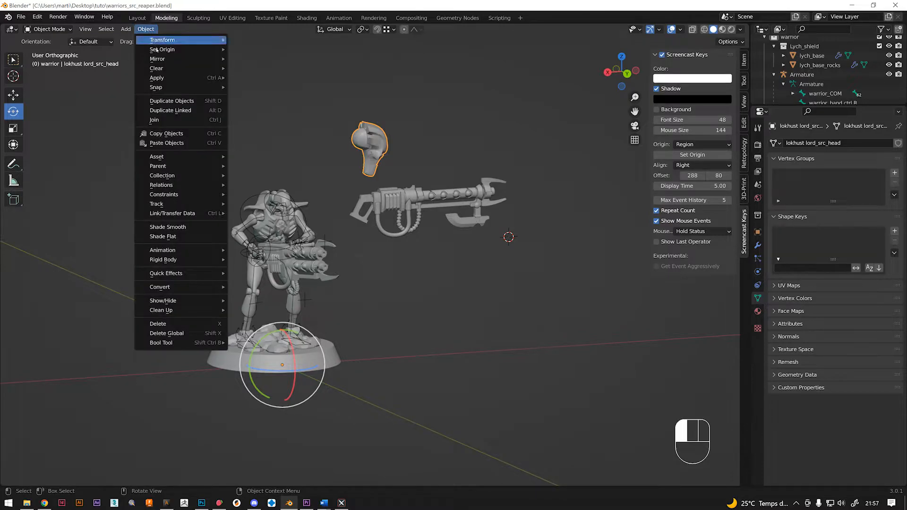
mouse_move(158, 50)
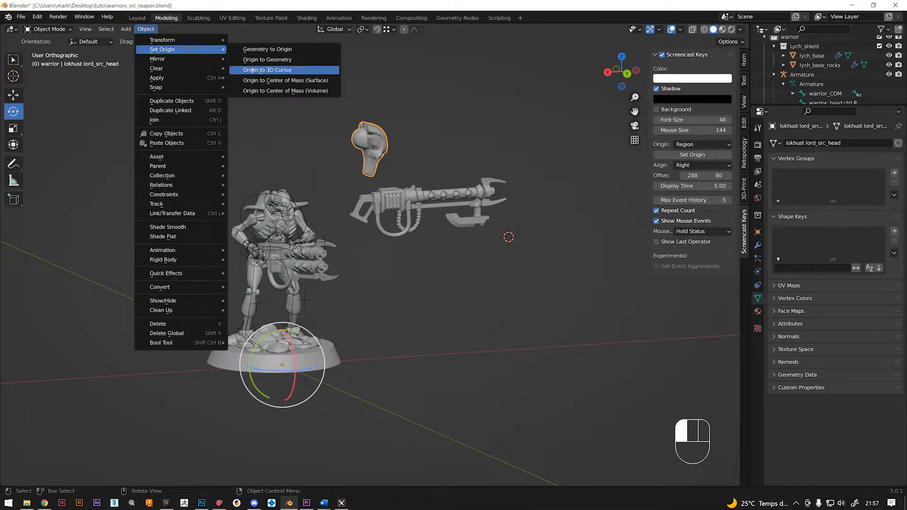
left_click(262, 91)
scroll(345, 136, "up", 5)
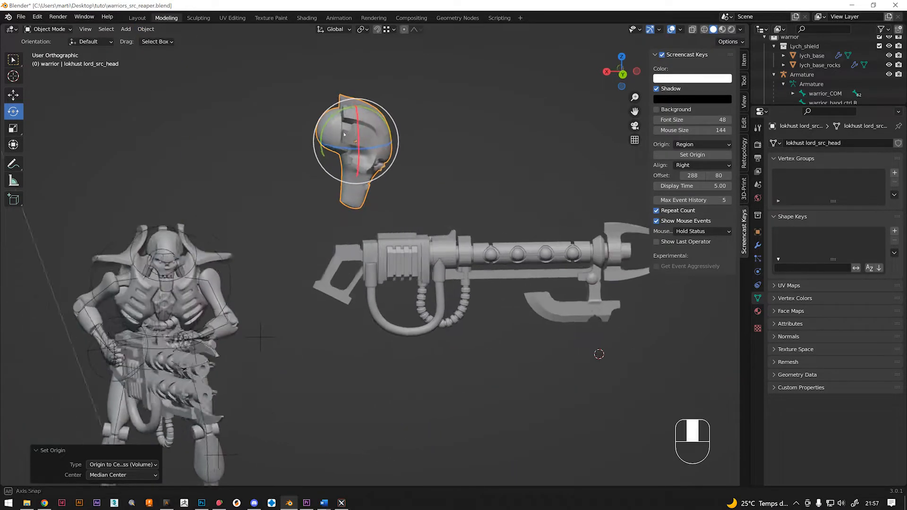
middle_click_drag(345, 136, 362, 145)
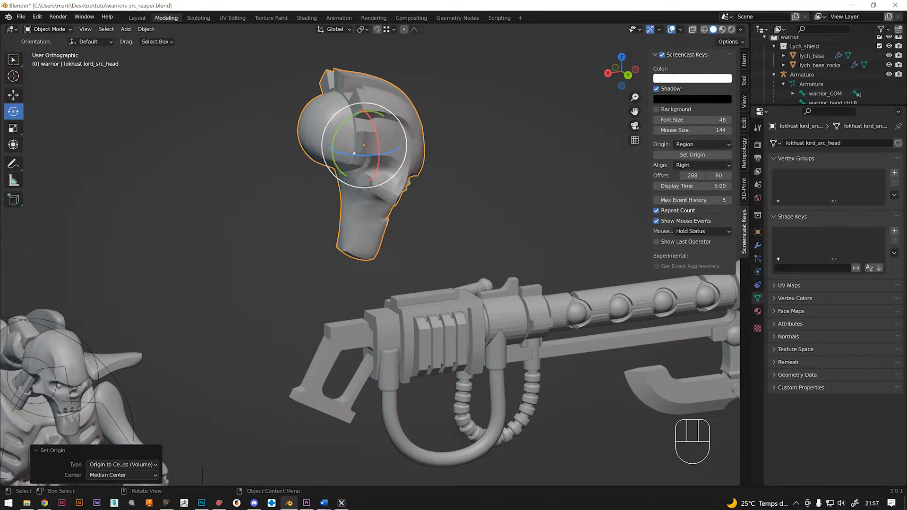
scroll(384, 147, "down", 3)
middle_click_drag(383, 147, 374, 146)
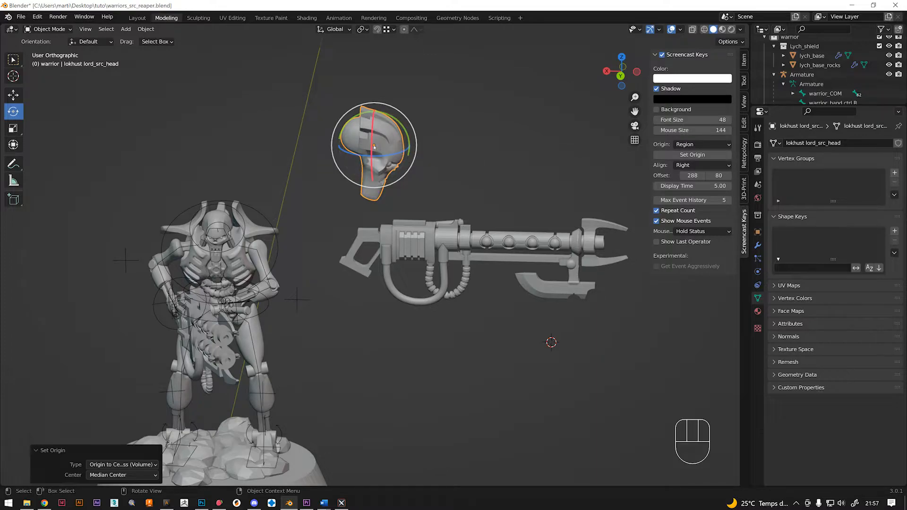
Step: Rotate the imported head -90° around the global Z axis so it faces the same way as the warrior
key("alt")
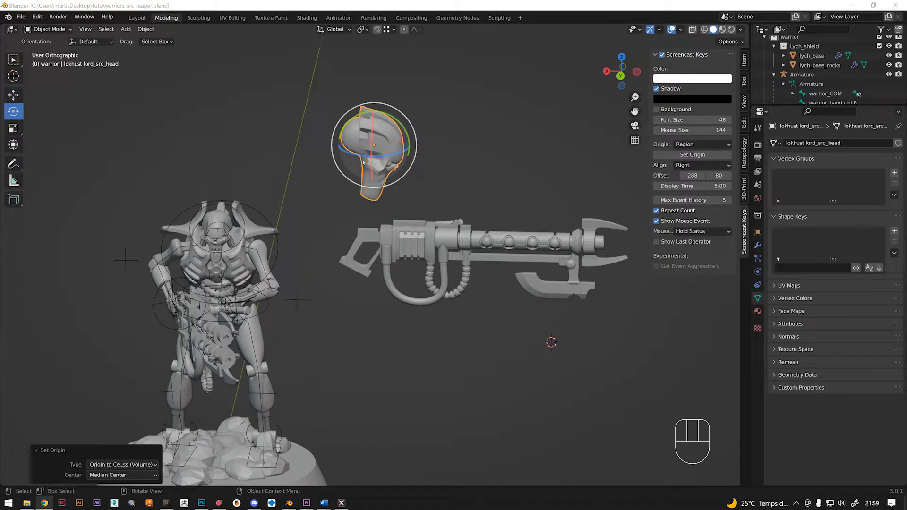
middle_click_drag(363, 162, 380, 163)
key("r")
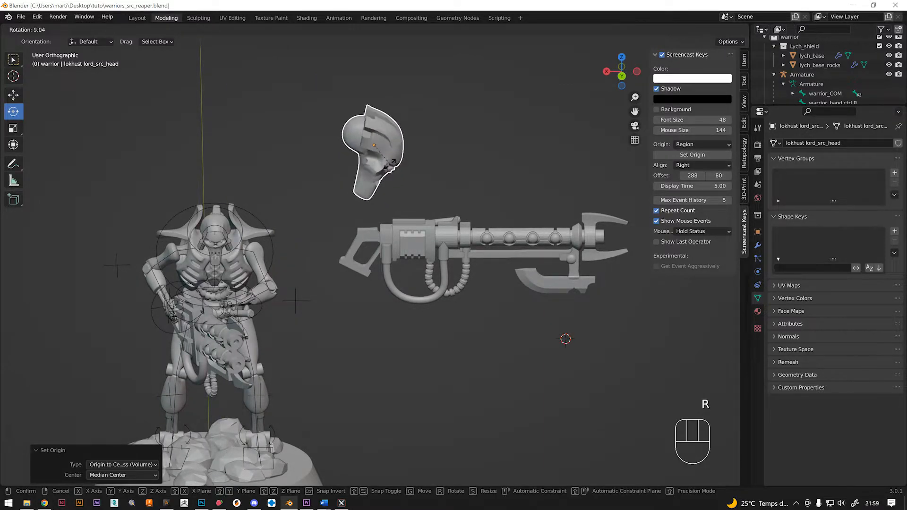
key("z")
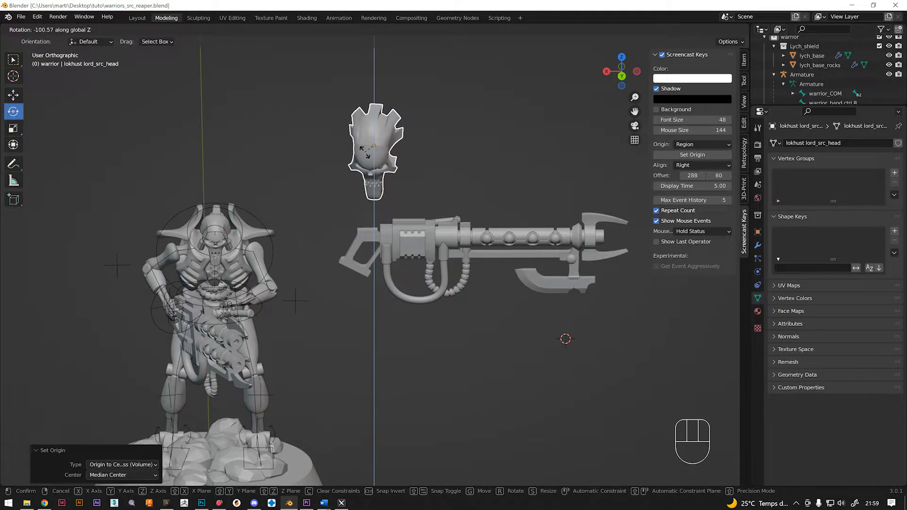
type("90")
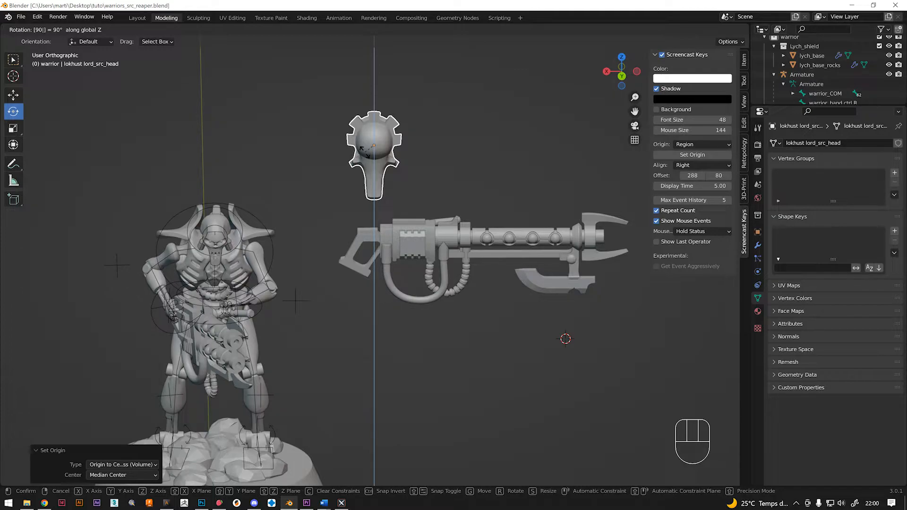
key("minus")
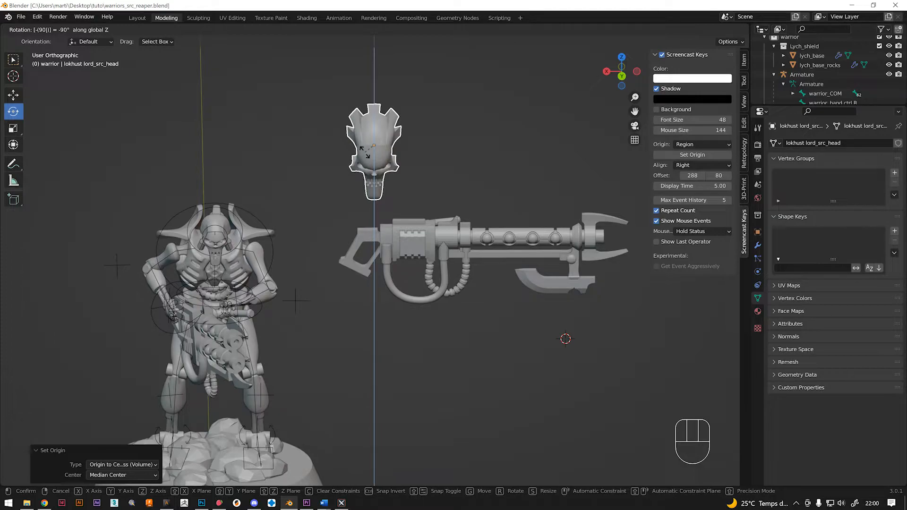
left_click(365, 151)
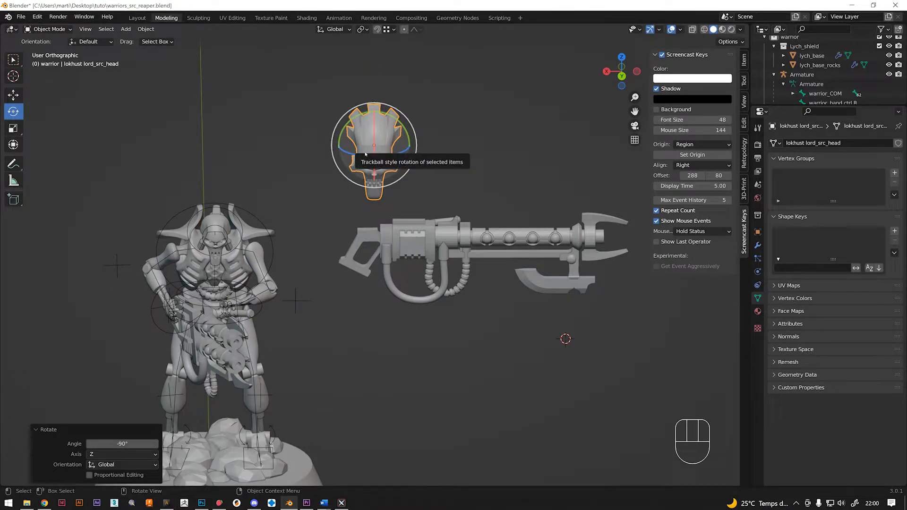
Step: Scale the imported head down uniformly to about 0.712 to suit the warrior's proportions
scroll(365, 154, "down", 3)
middle_click_drag(361, 155, 430, 122)
scroll(352, 144, "up", 2)
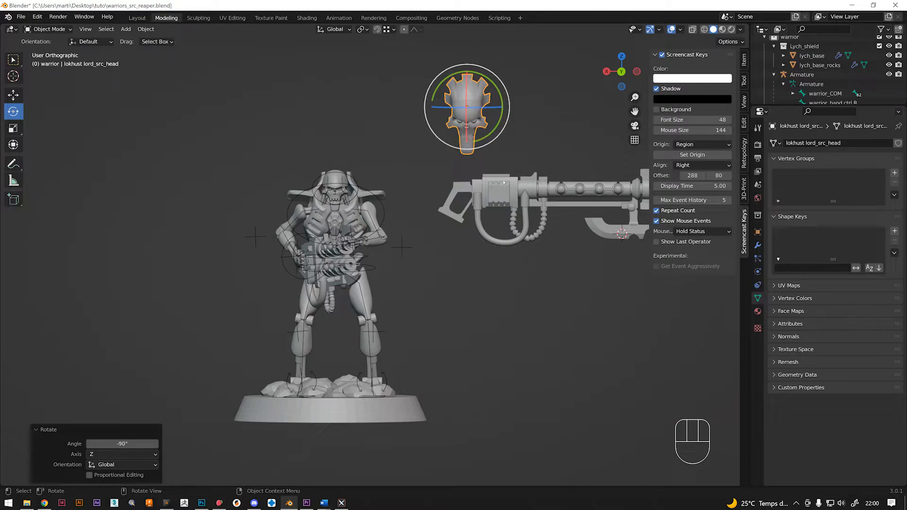
key("s")
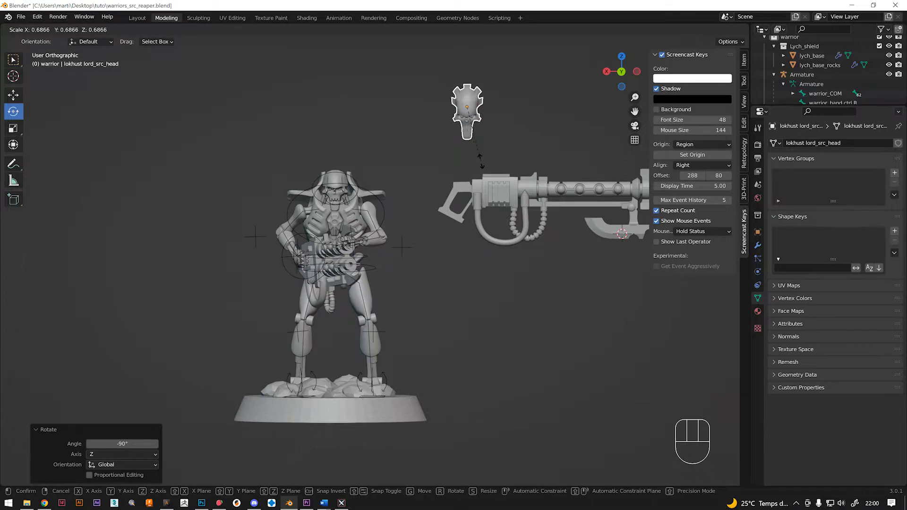
left_click(480, 163)
Step: Delete the warrior's original skull head
middle_click_drag(395, 238, 358, 208)
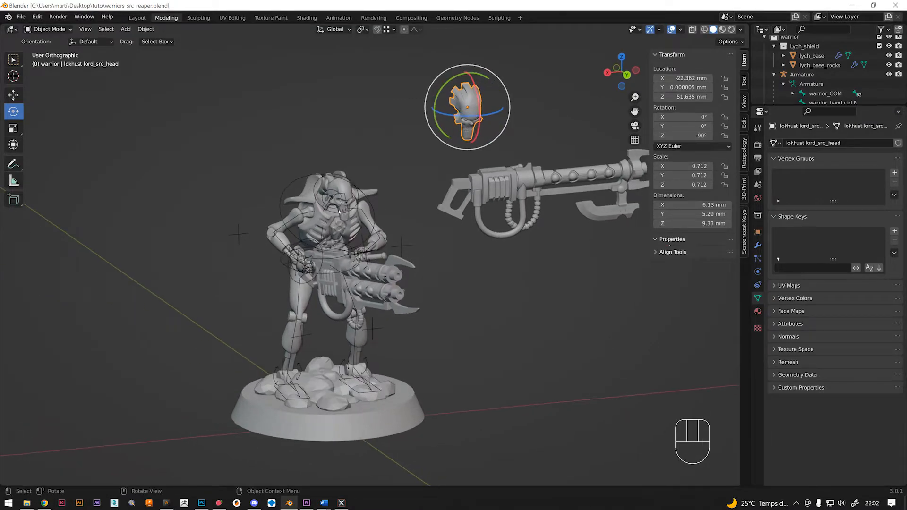
left_click(342, 189)
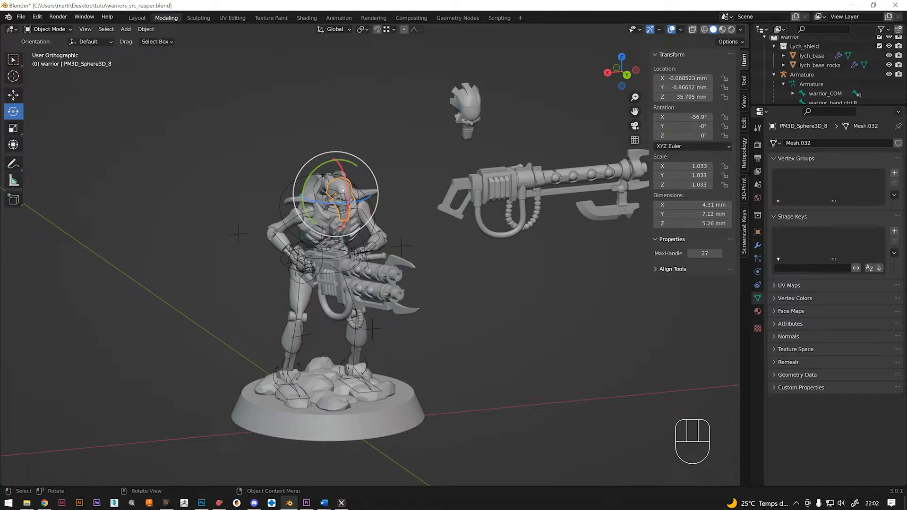
key("Delete")
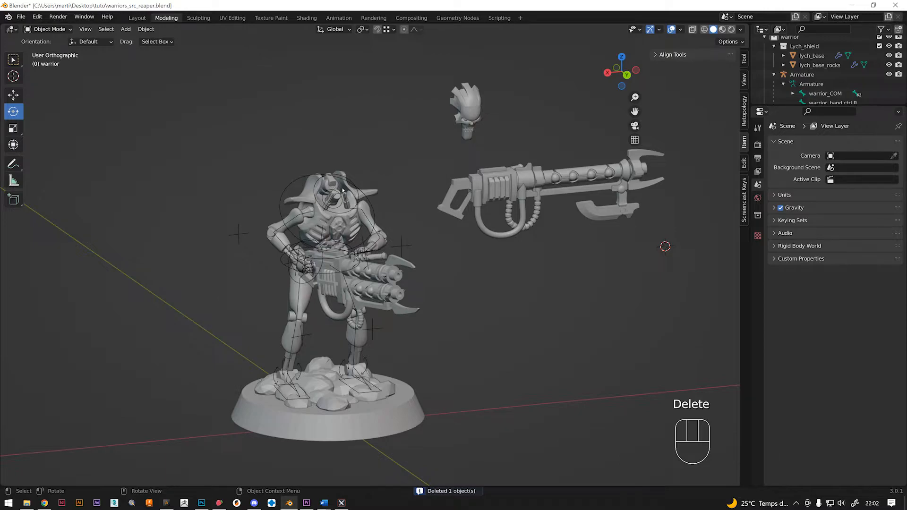
Step: Move the imported head from above the gun to the empty head position between the warrior's shoulders
middle_click_drag(491, 199, 447, 154)
left_click(467, 116)
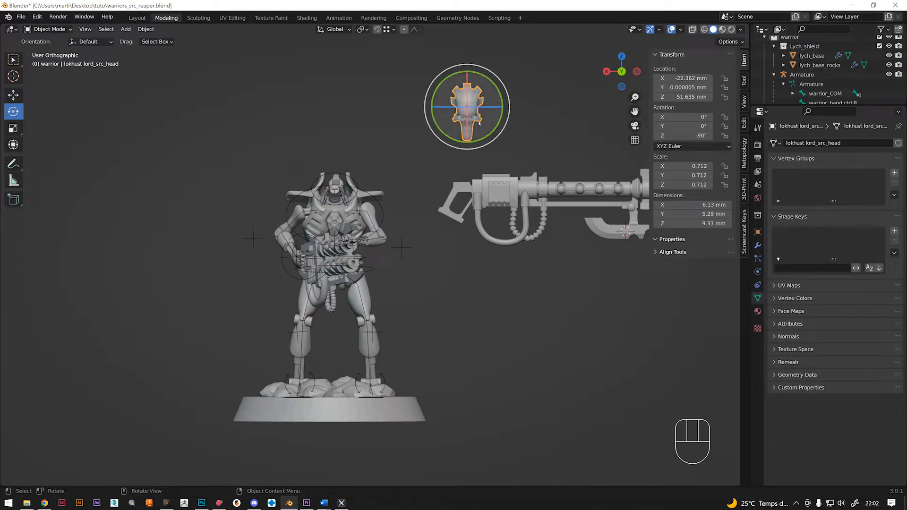
key("g")
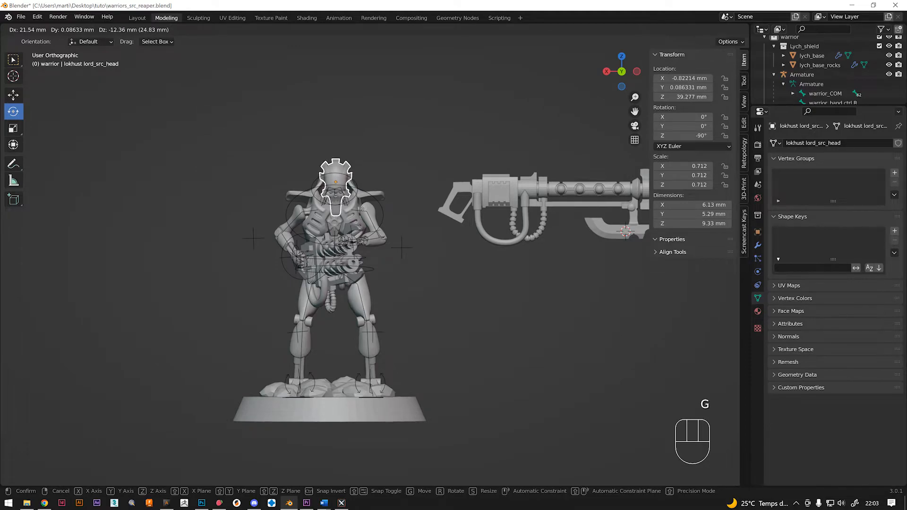
left_click(362, 209)
Step: Fine-tune the new head's position from the side and front so it sits on the warrior's neck
scroll(310, 178, "up", 6)
middle_click_drag(311, 179, 412, 186)
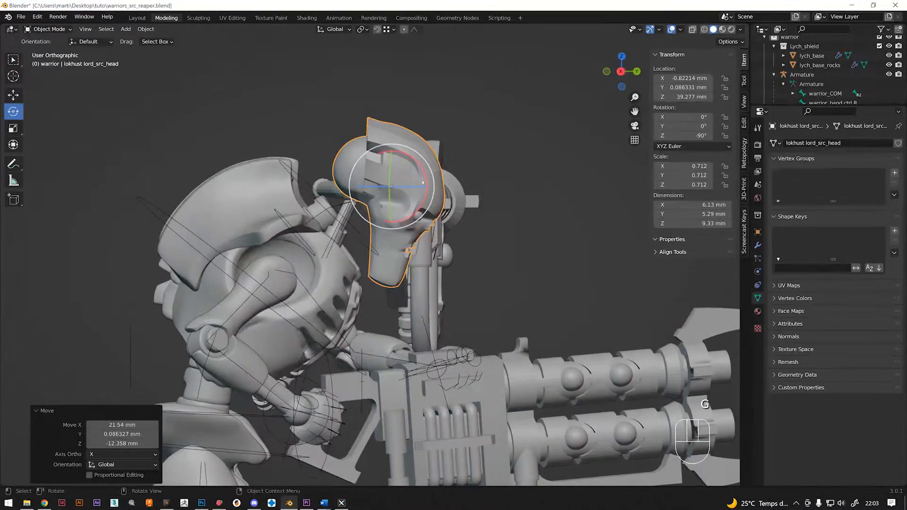
key("g")
left_click(397, 194)
middle_click_drag(397, 193, 269, 190)
scroll(307, 193, "up", 2)
middle_click_drag(325, 193, 364, 179)
key("g")
left_click(404, 195)
key("g")
left_click(471, 178)
key("g")
left_click(466, 176)
Step: Switch to the selection tool, scale the new head uniformly by about 0.857 and save the file
scroll(524, 180, "down", 5)
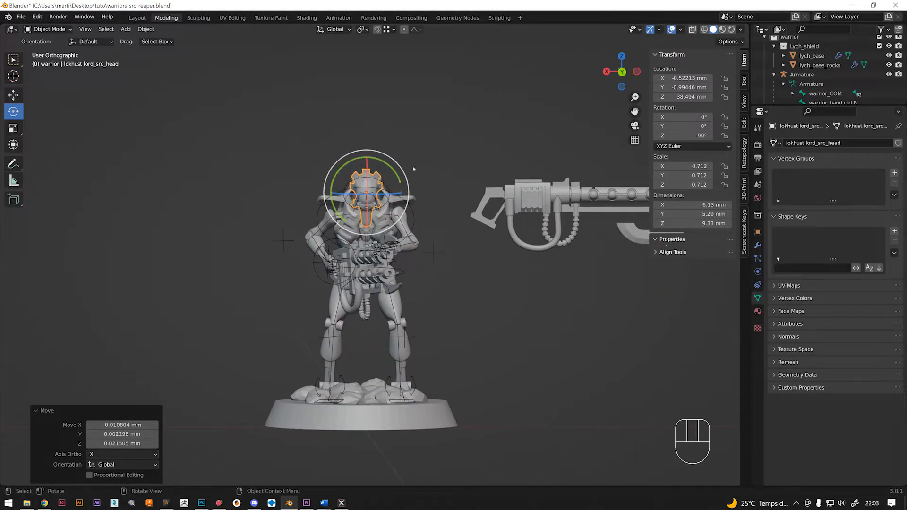
key("w")
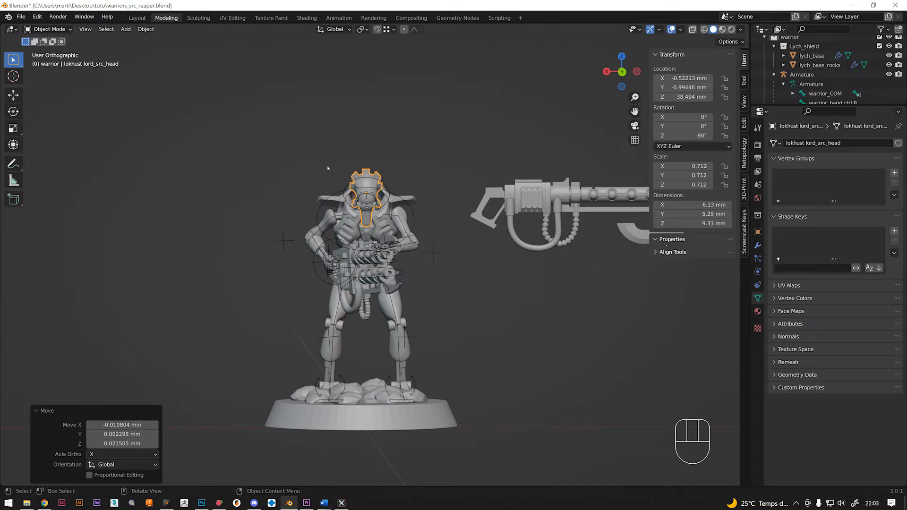
scroll(381, 182, "up", 2)
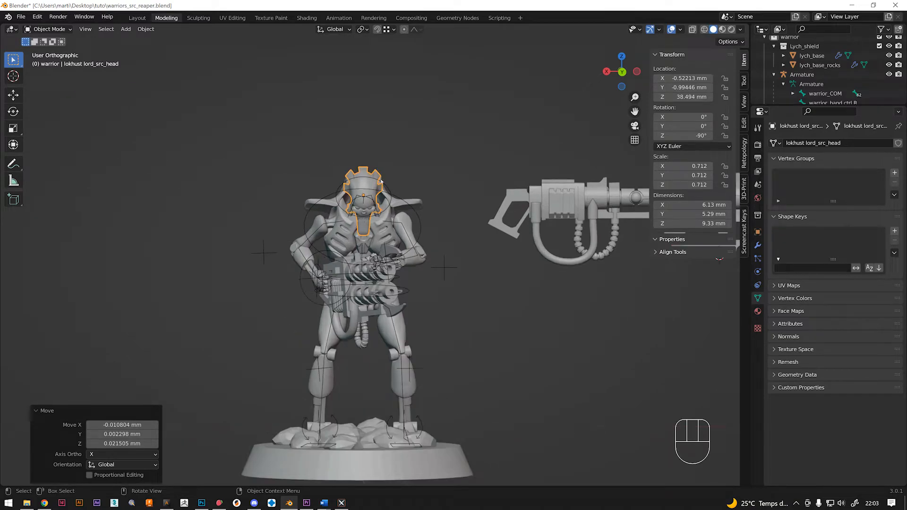
mouse_move(451, 191)
middle_mouse_down()
mouse_move(461, 192)
mouse_move(447, 194)
middle_mouse_up()
key("s")
left_click(439, 188)
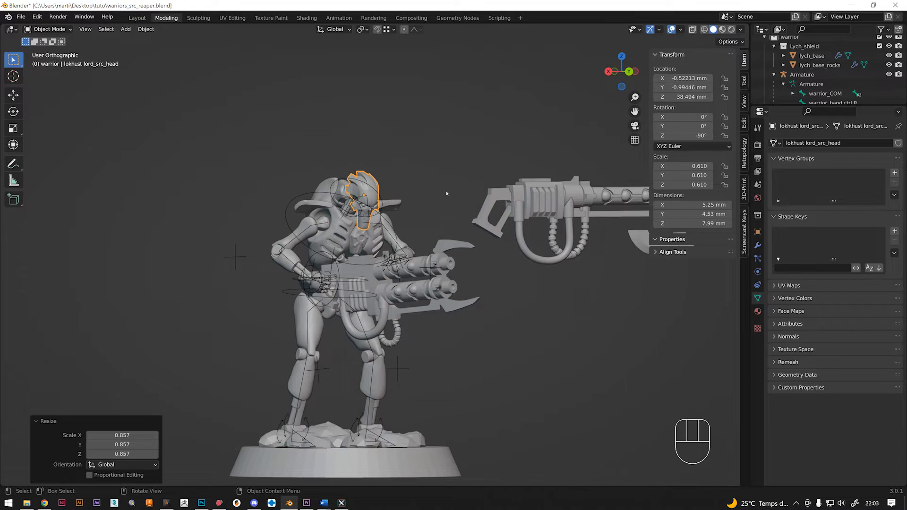
key("ctrl+s")
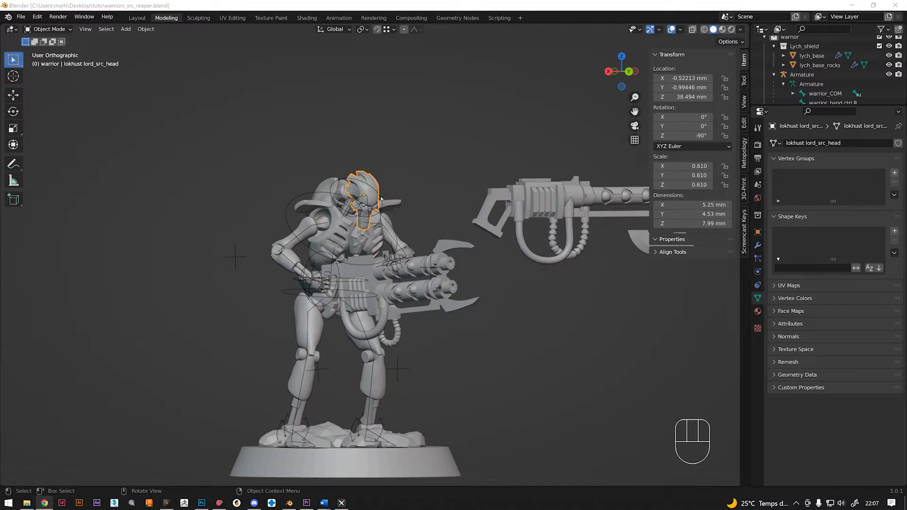
Step: Try turning the new head on the warrior's neck with free trackball rotation from the front and the side
middle_click_drag(349, 200, 345, 203)
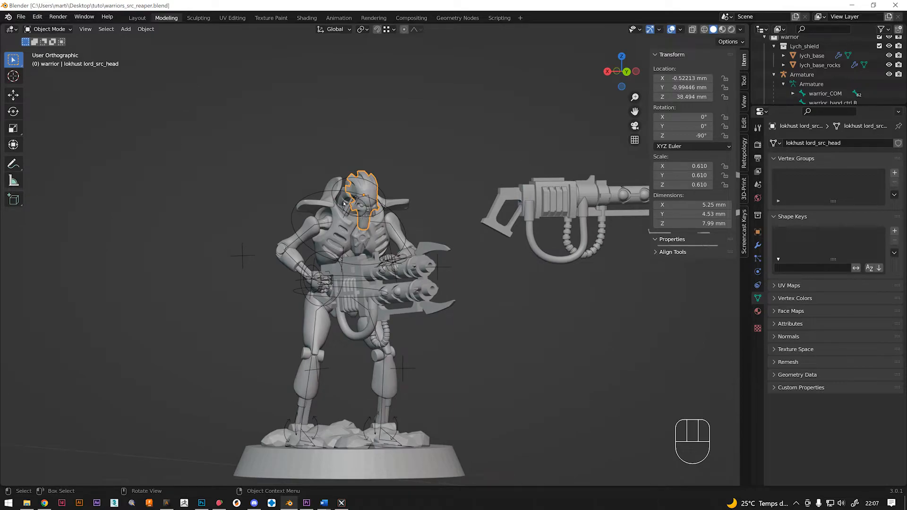
mouse_move(340, 189)
middle_mouse_down()
mouse_move(399, 200)
mouse_move(333, 179)
middle_mouse_up()
middle_click_drag(323, 184, 378, 200)
scroll(359, 198, "up", 3)
left_click(376, 188)
left_click(376, 188)
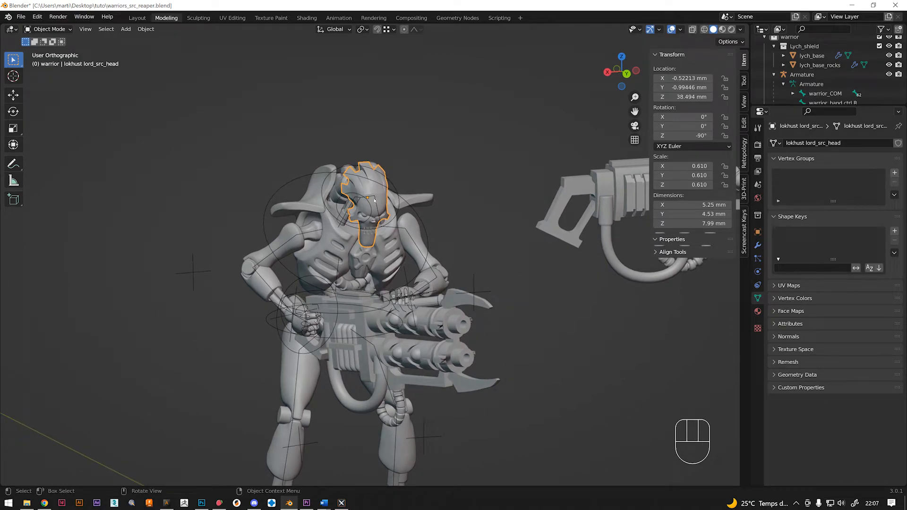
key("r")
key("r")
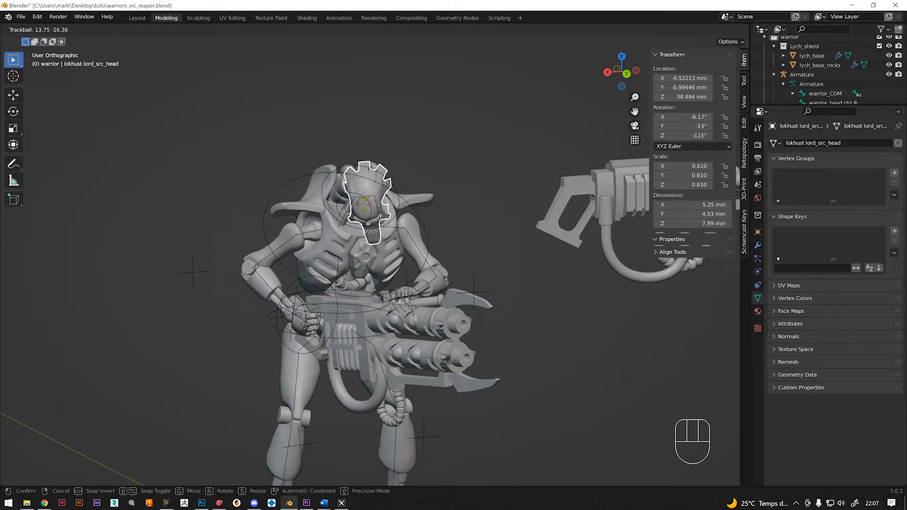
left_click(377, 198)
scroll(377, 198, "up", 4)
middle_click_drag(366, 197, 427, 191)
key("r")
key("r")
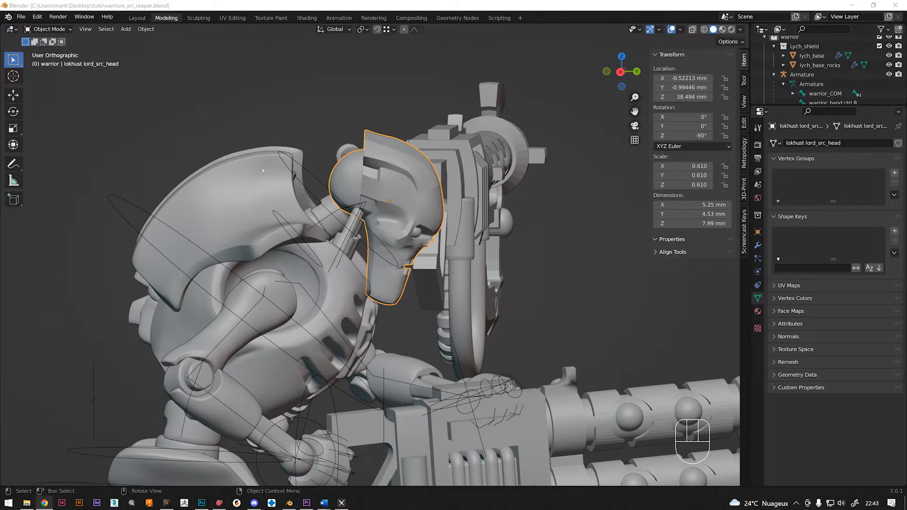
Step: Examine the Set Origin options for the head, down to Origin to Center of Mass (Volume), and its current pivot location
middle_click_drag(371, 163, 403, 157)
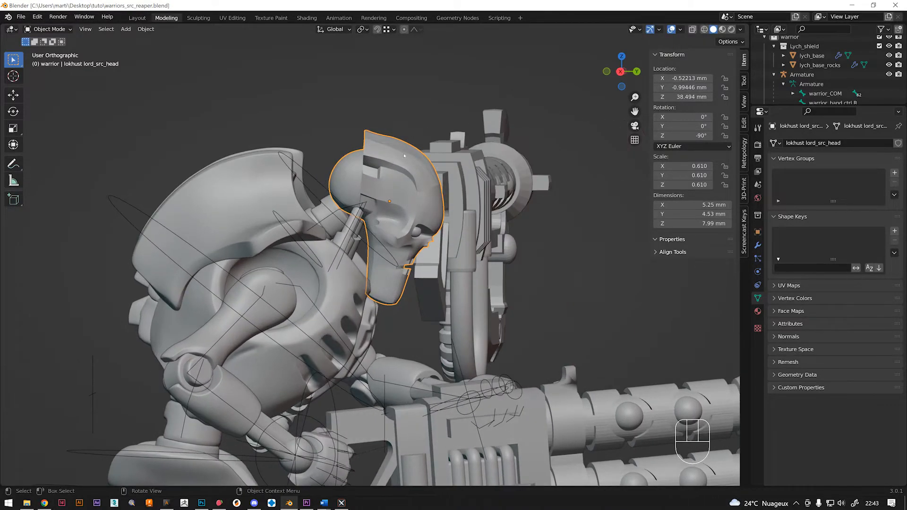
left_click(146, 29)
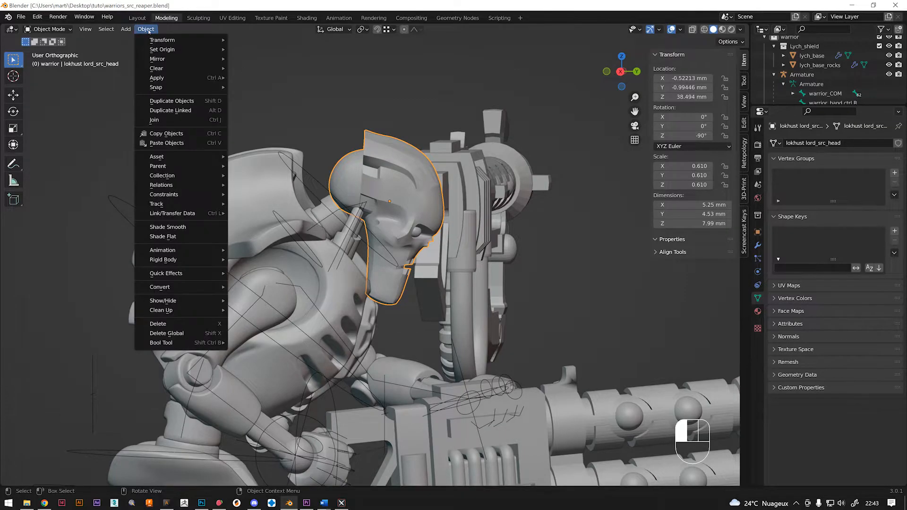
mouse_move(164, 50)
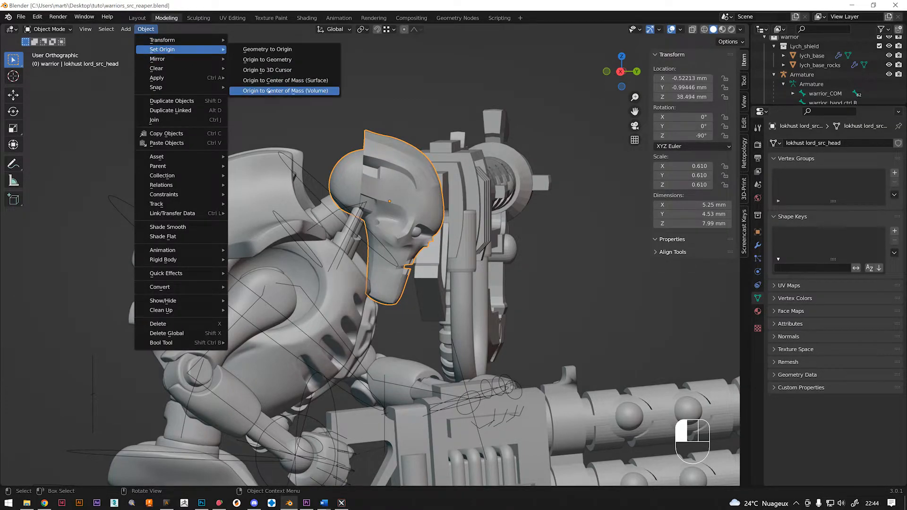
left_click(269, 91)
middle_click_drag(425, 99, 452, 102)
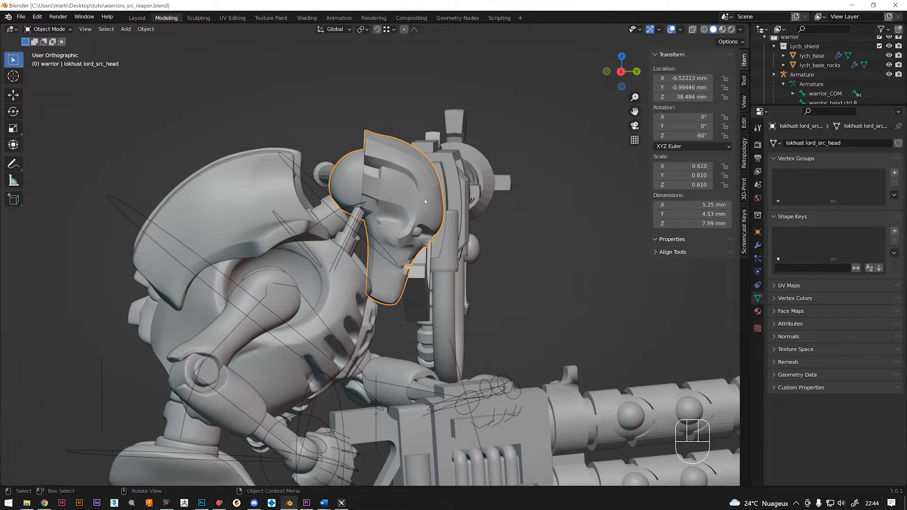
middle_click_drag(400, 216, 390, 209)
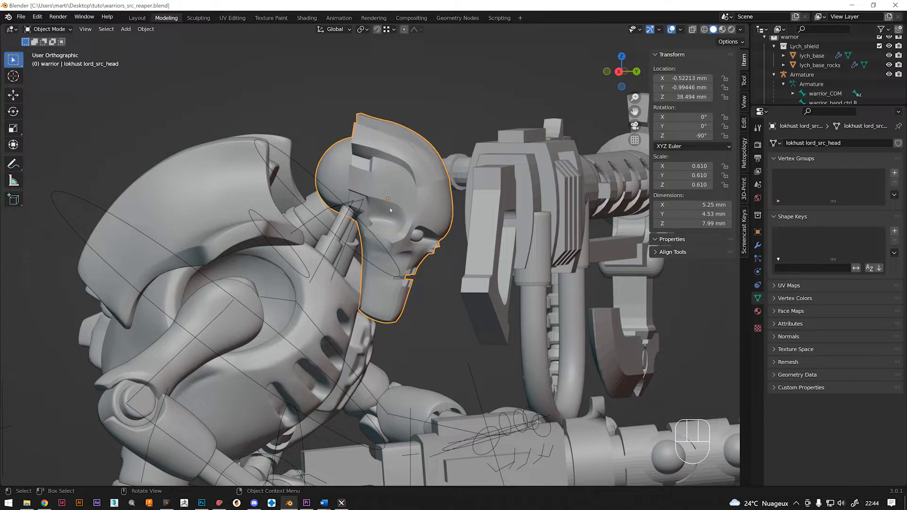
Step: Add the neck cylinder to the head selection and isolate both parts in local view
scroll(390, 209, "down", 4)
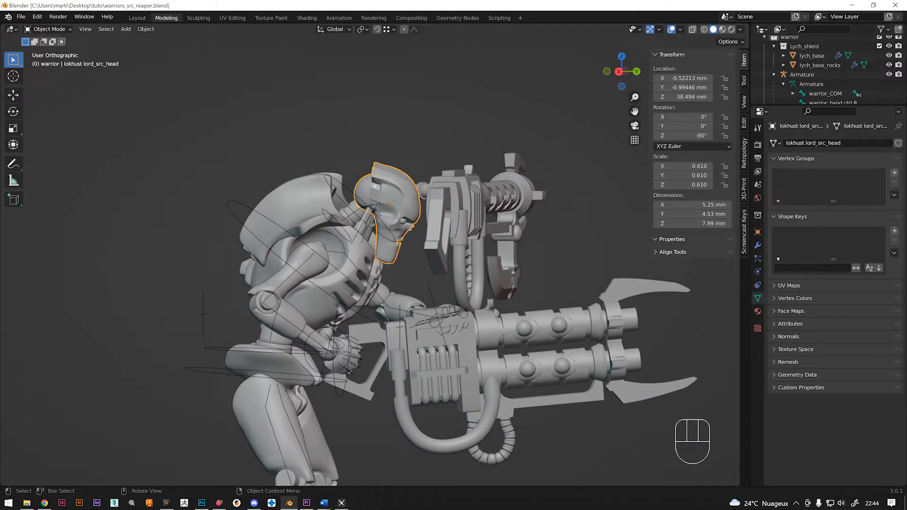
scroll(362, 208, "up", 5)
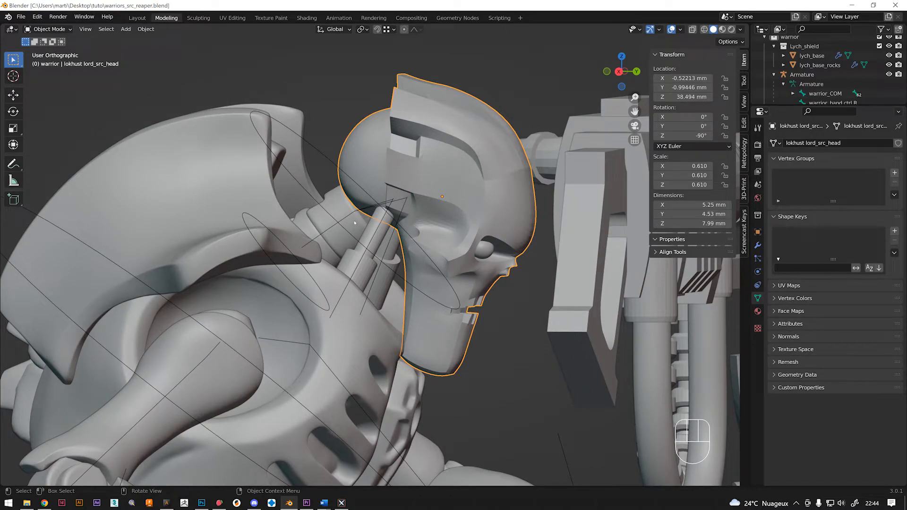
key("shift")
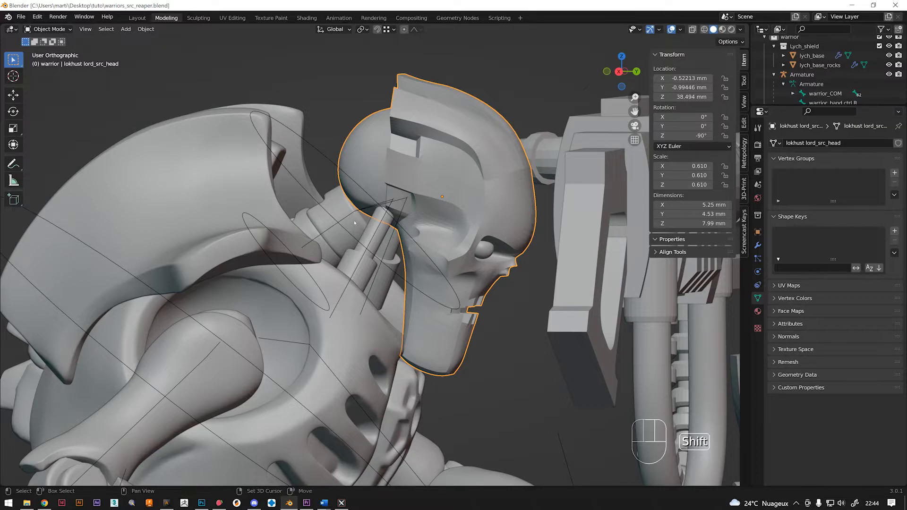
left_click(355, 223, "shift")
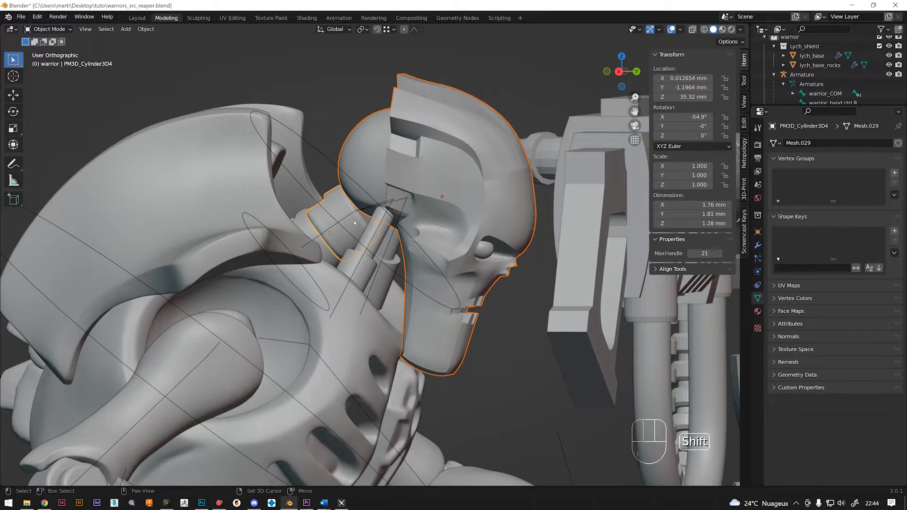
scroll(354, 223, "down", 5)
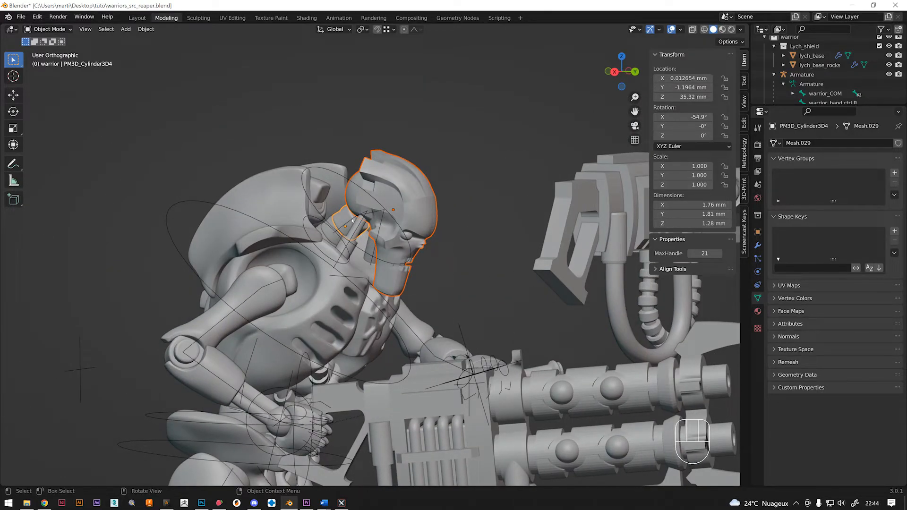
key("slash")
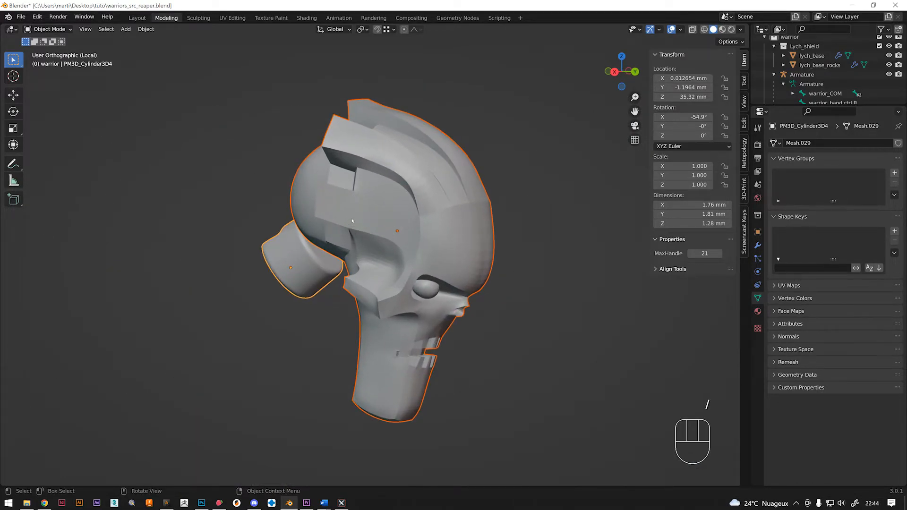
middle_click_drag(446, 228, 366, 227)
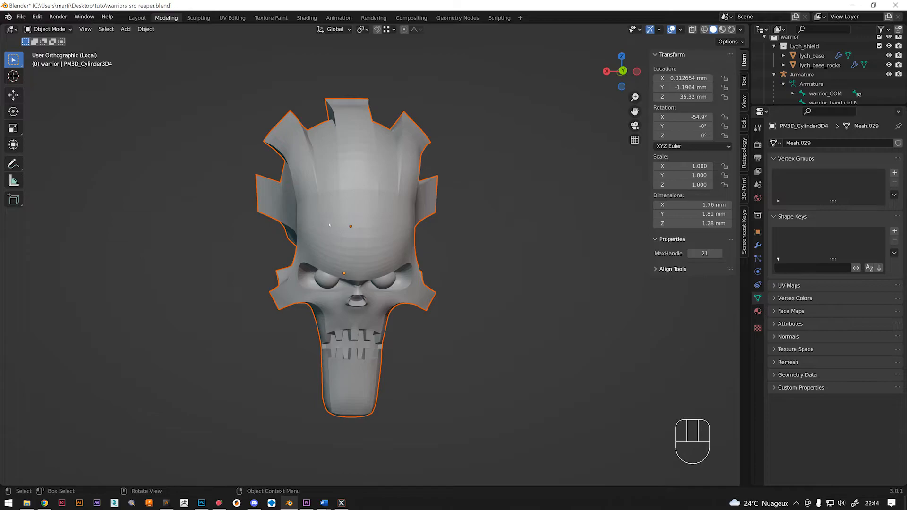
middle_click_drag(331, 226, 410, 235)
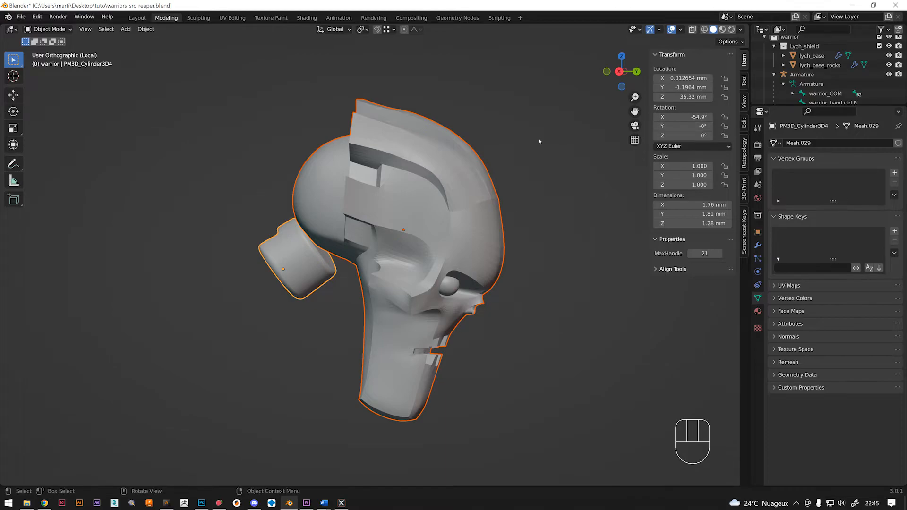
Step: Select only the head and restrict transforms to affect only Origins
left_click(450, 197)
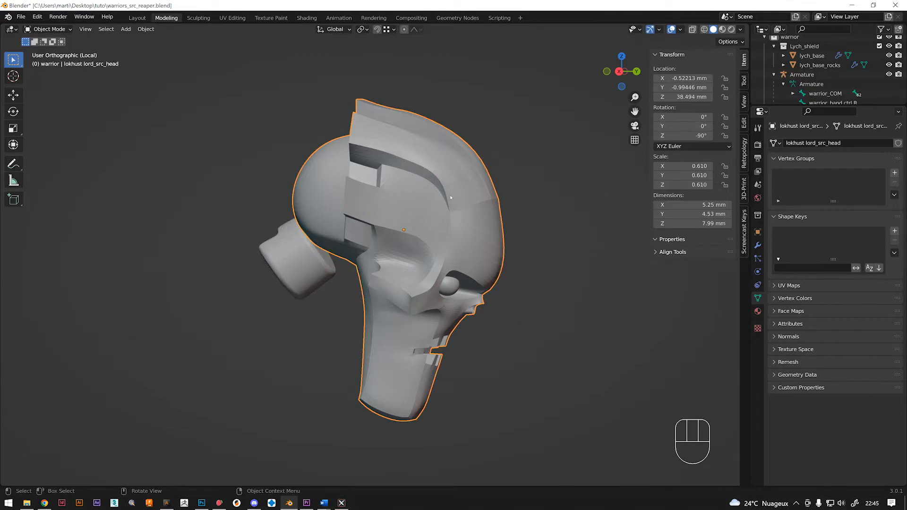
left_click(736, 41)
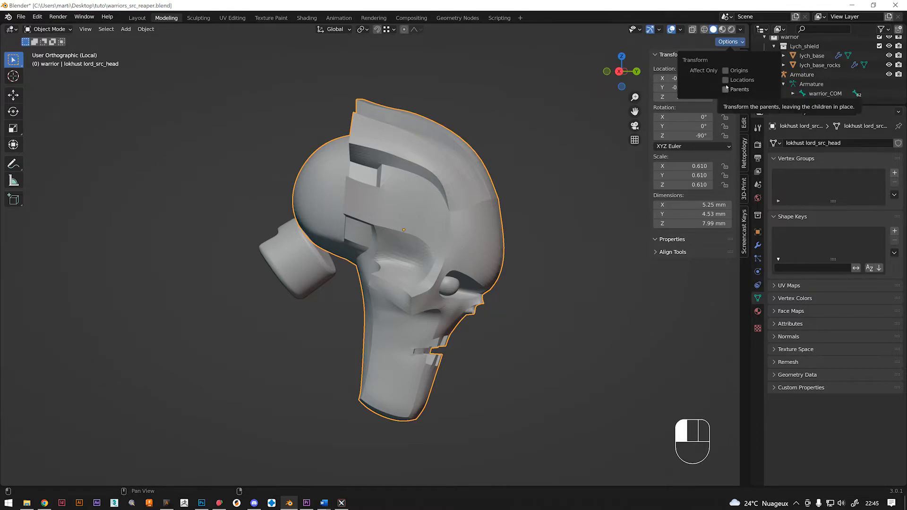
left_click(726, 70)
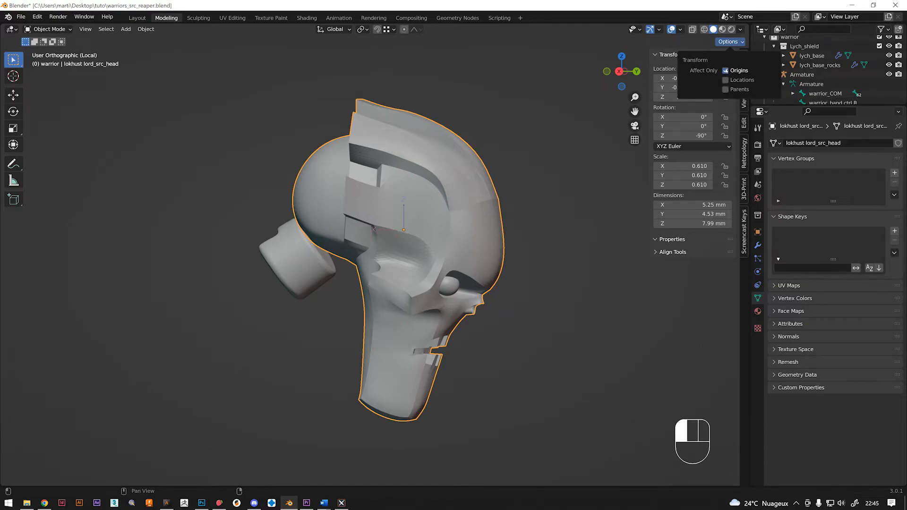
Step: Try the Move tool on the head's origin, shifting it about -0.012 mm along Y, and try the Rotate and Scale tools
left_click(13, 95)
left_click_drag(421, 225, 443, 178)
left_click(13, 112)
key("Escape")
left_click(13, 128)
key("Escape")
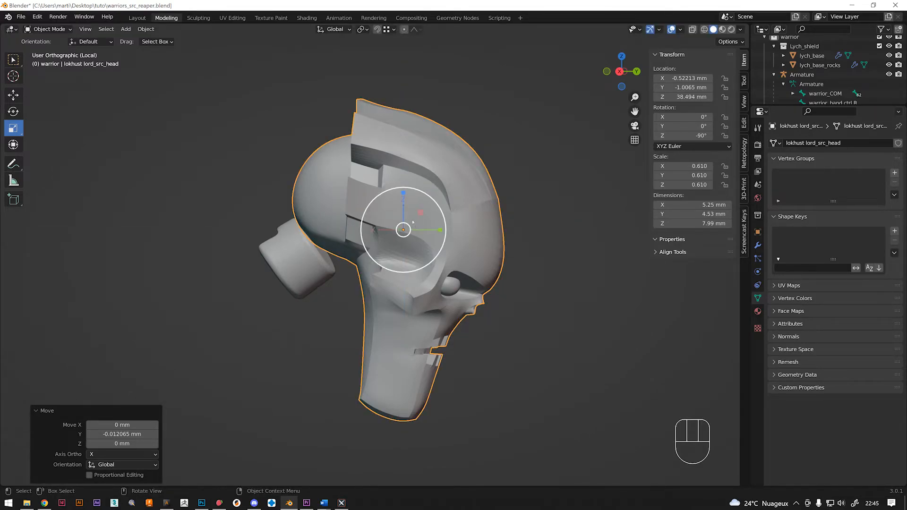
Step: Move the head's origin to the underside of the skull where it meets the neck, at about Y -3.143 mm, Z 38.082 mm
left_click(13, 95)
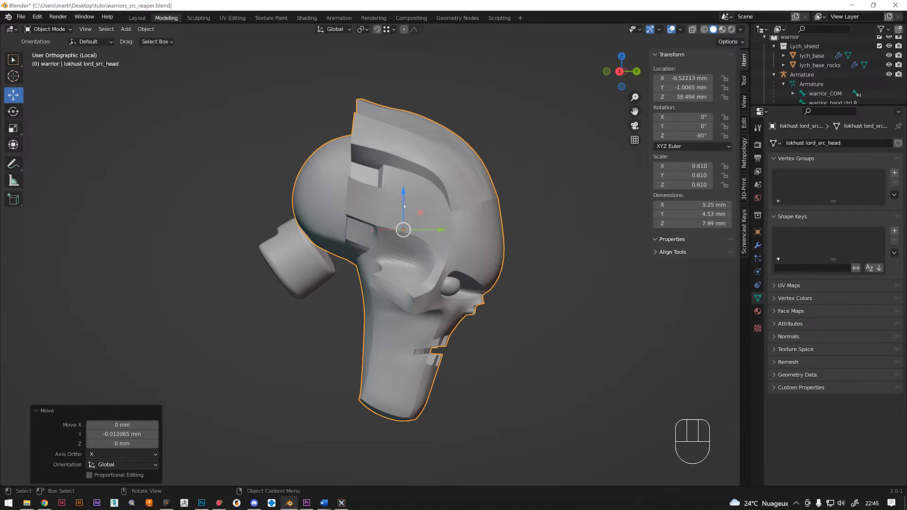
middle_click_drag(431, 206, 416, 209)
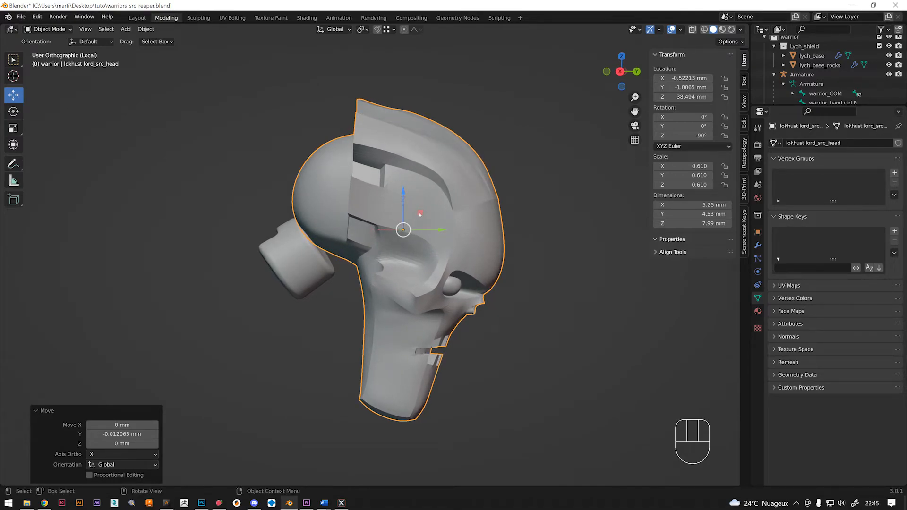
left_click_drag(419, 212, 367, 229)
right_click(367, 229)
middle_click_drag(350, 228, 432, 237)
left_click_drag(432, 238, 425, 236)
right_click(425, 236)
middle_click_drag(425, 236, 353, 191)
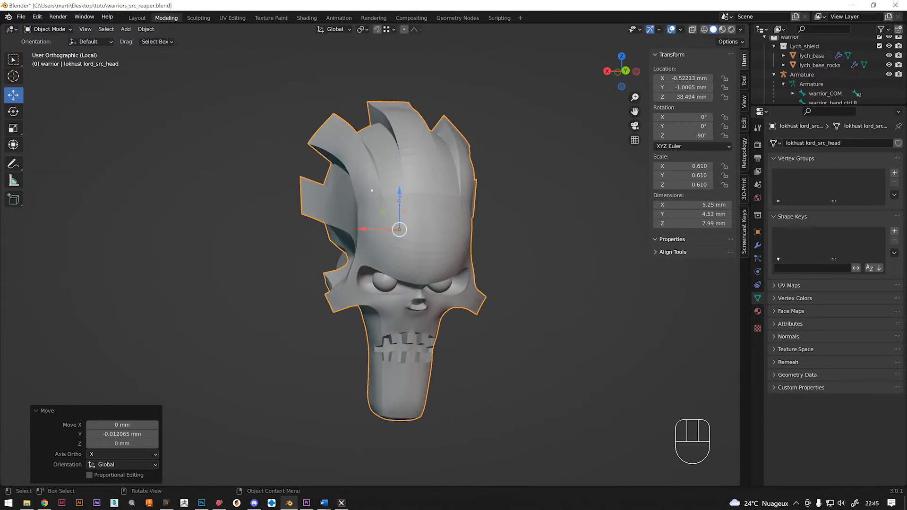
middle_click_drag(411, 302, 457, 249)
left_click_drag(419, 212, 345, 221)
middle_click_drag(345, 221, 342, 223)
left_click_drag(332, 230, 335, 230)
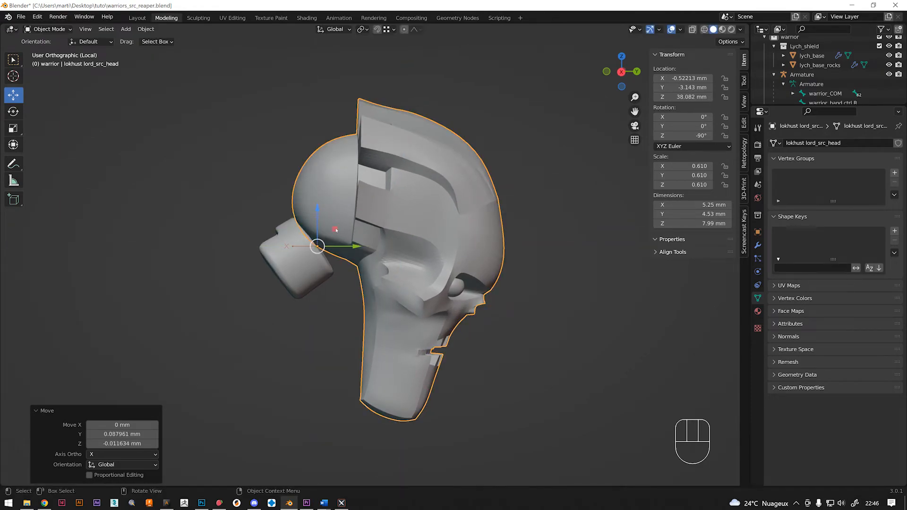
Step: Turn off the origins-only transform restriction and leave local view to show the whole warrior
left_click(731, 42)
key("KP_Divide")
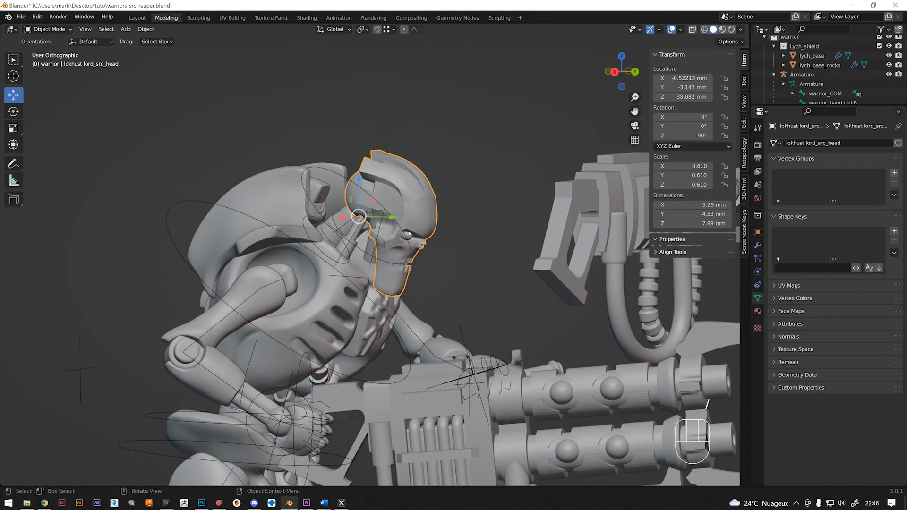
Step: Tilt and turn the head around its neck pivot with two free trackball rotations
scroll(421, 203, "down", 3)
middle_click_drag(421, 203, 330, 195)
middle_click_drag(422, 203, 491, 208)
key("r")
key("r")
left_click(432, 207)
key("r")
key("r")
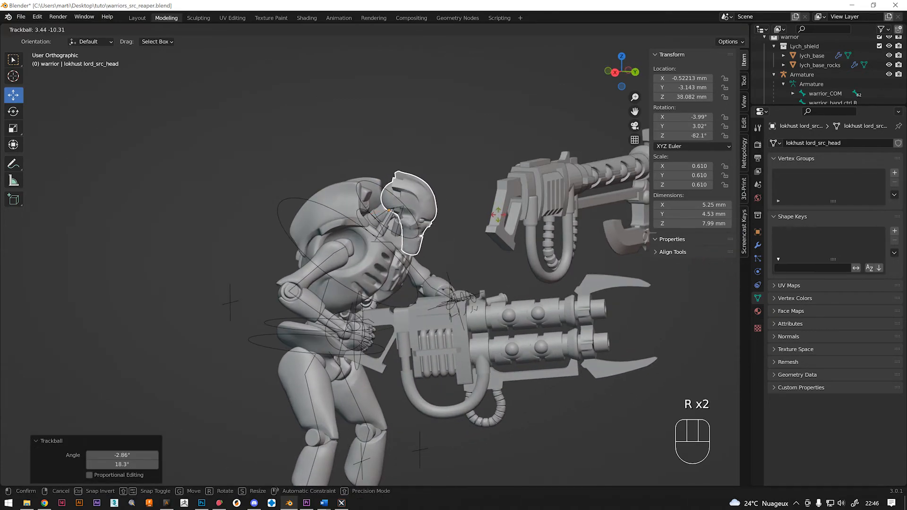
left_click(479, 203)
Step: Refine the head's pose from a more frontal angle, rotating it to about X 1.57°, Y 13.9°, Z -119°
middle_click_drag(480, 203, 400, 220)
key("r")
left_click(457, 191)
key("r")
left_click(476, 188)
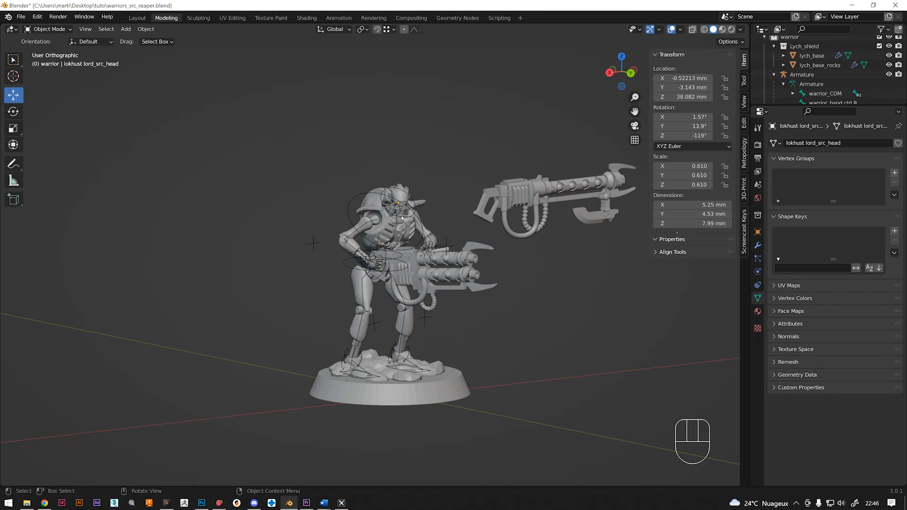
middle_click_drag(402, 219, 398, 226)
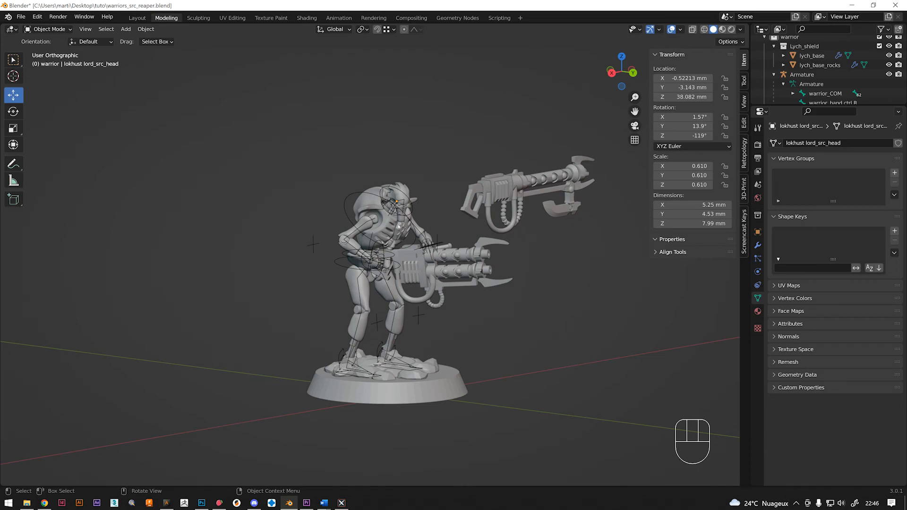
scroll(398, 226, "up", 1)
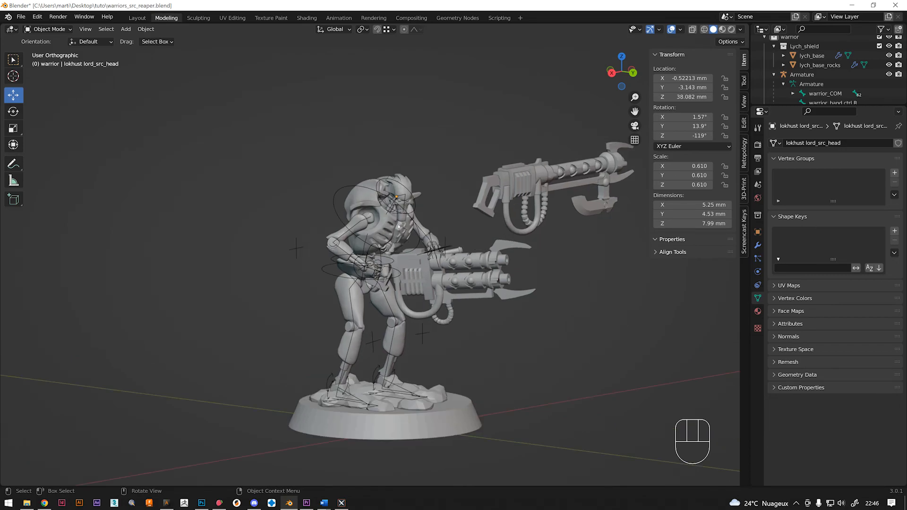